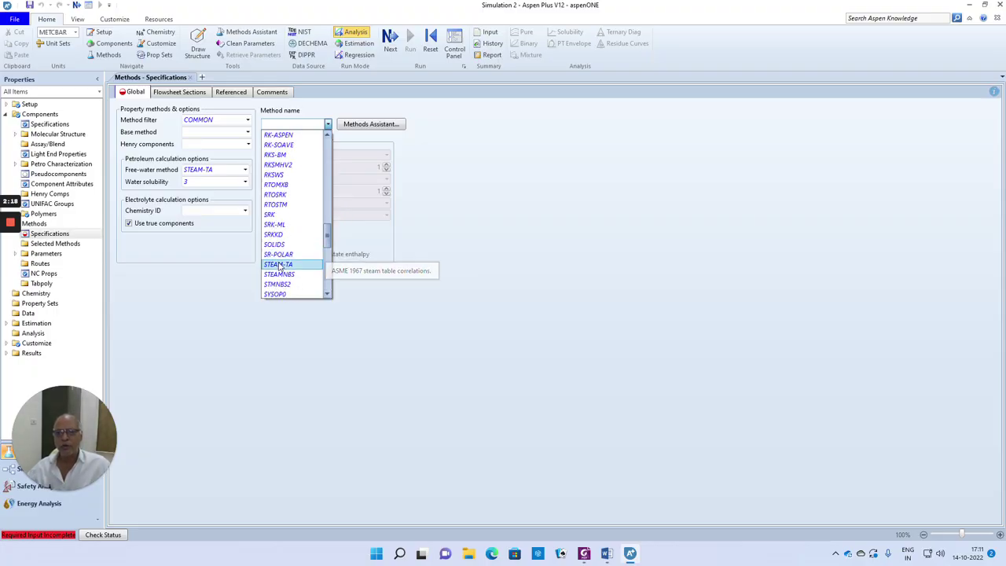
Choose STEAM-TA as the property method and continue to the Simulation environment.
left_click(279, 266)
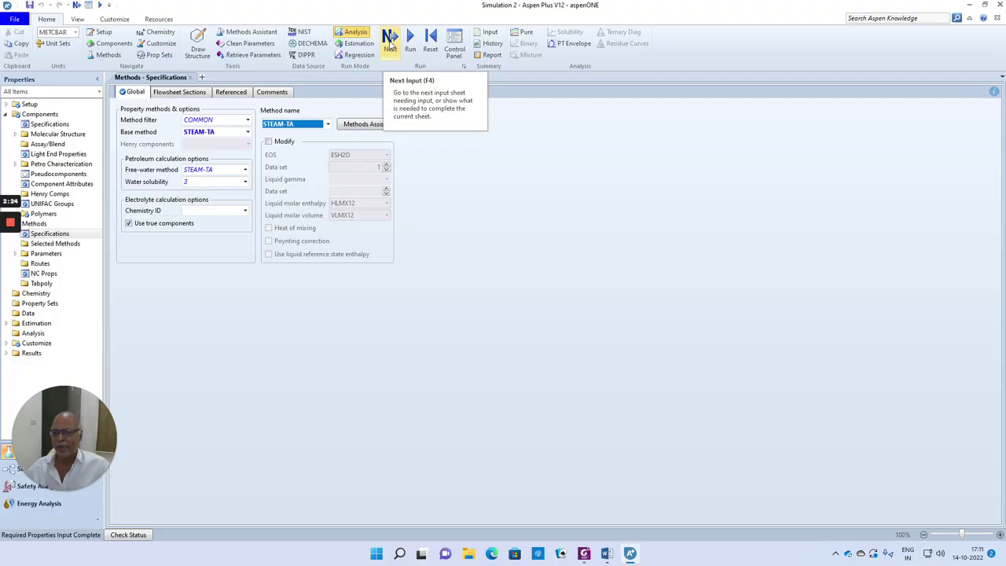
left_click(389, 44)
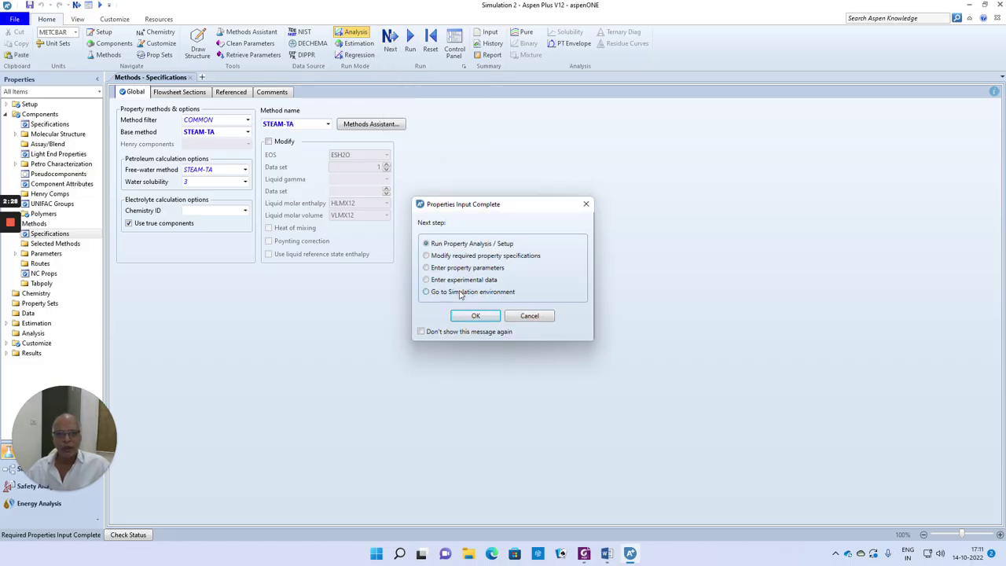
left_click(458, 292)
left_click(469, 315)
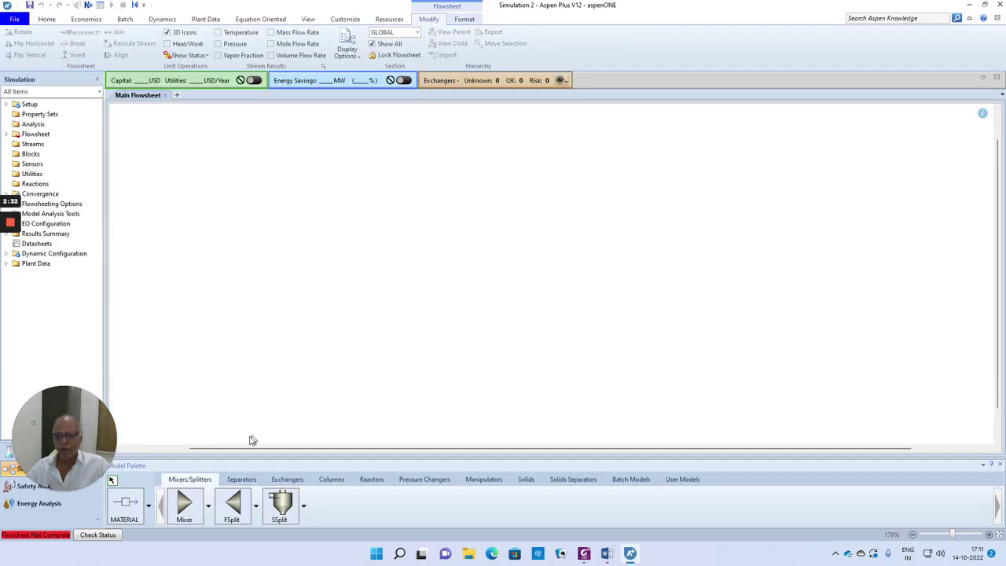
Place an FSplit block on the flowsheet and a Pipe block to its upper right.
left_click(233, 510)
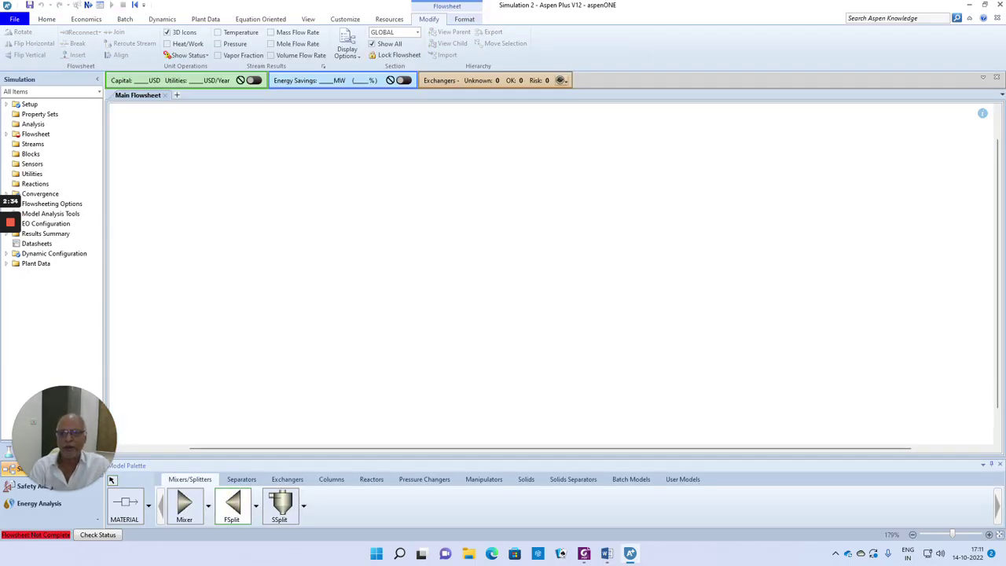
left_click(279, 253)
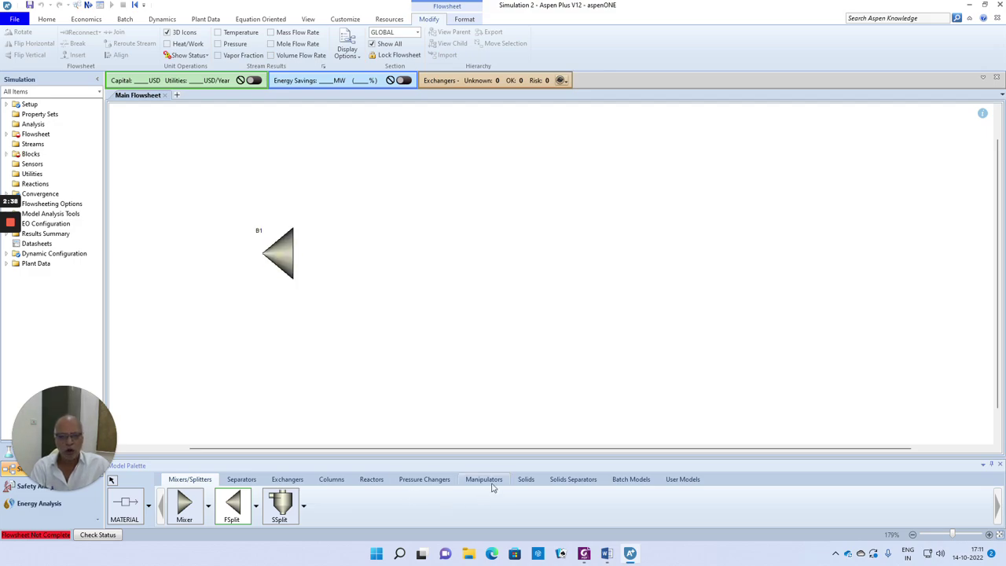
left_click(428, 481)
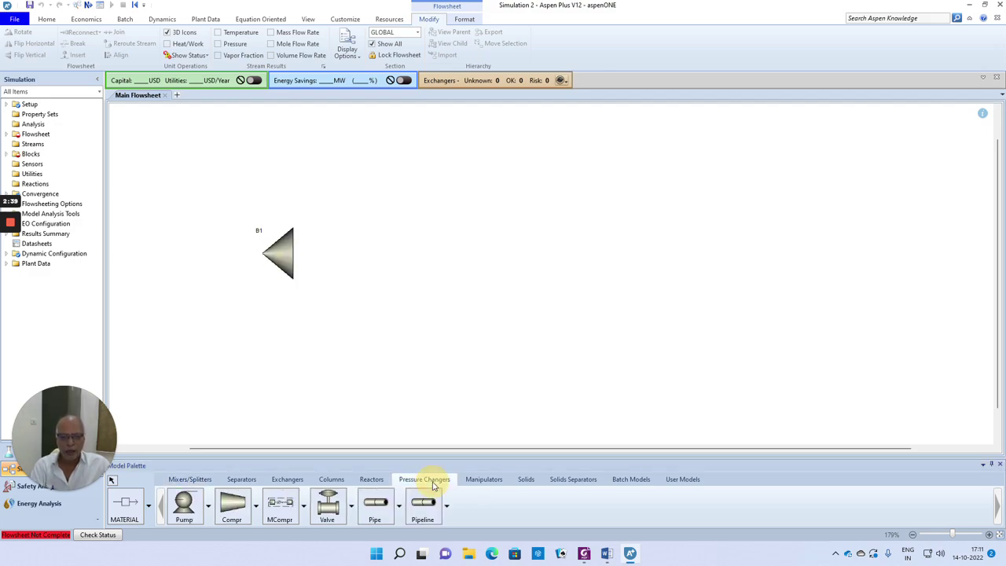
left_click(379, 503)
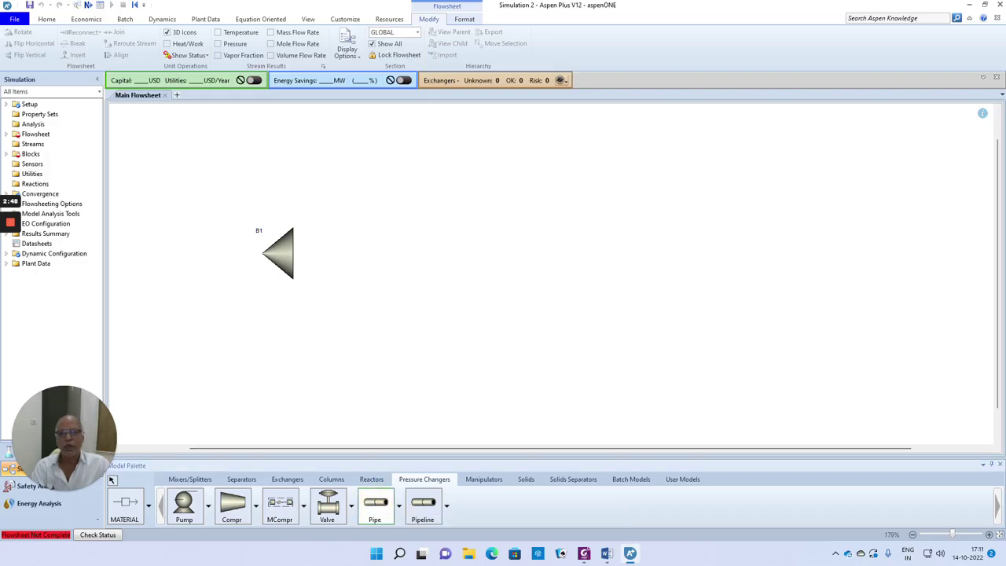
left_click(426, 196)
right_click(435, 213)
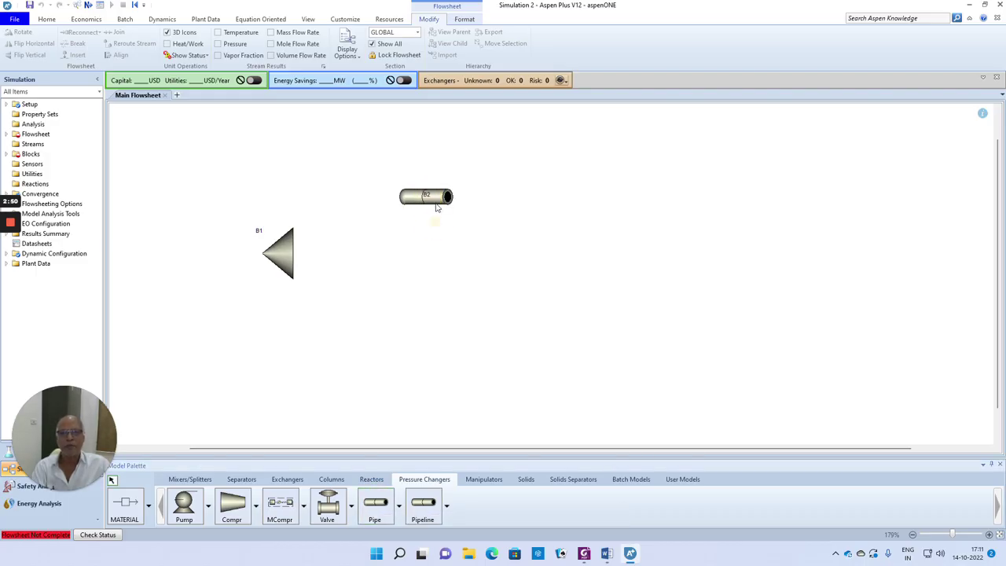
Enlarge the first pipe block and place a second Pipe block below it.
left_click(440, 200)
left_click_drag(454, 200, 470, 211)
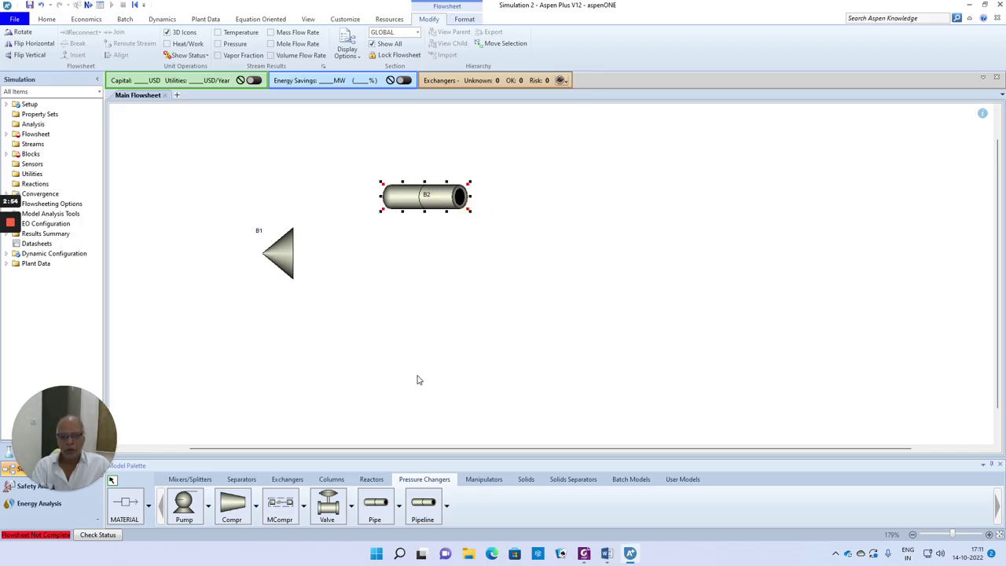
left_click(375, 503)
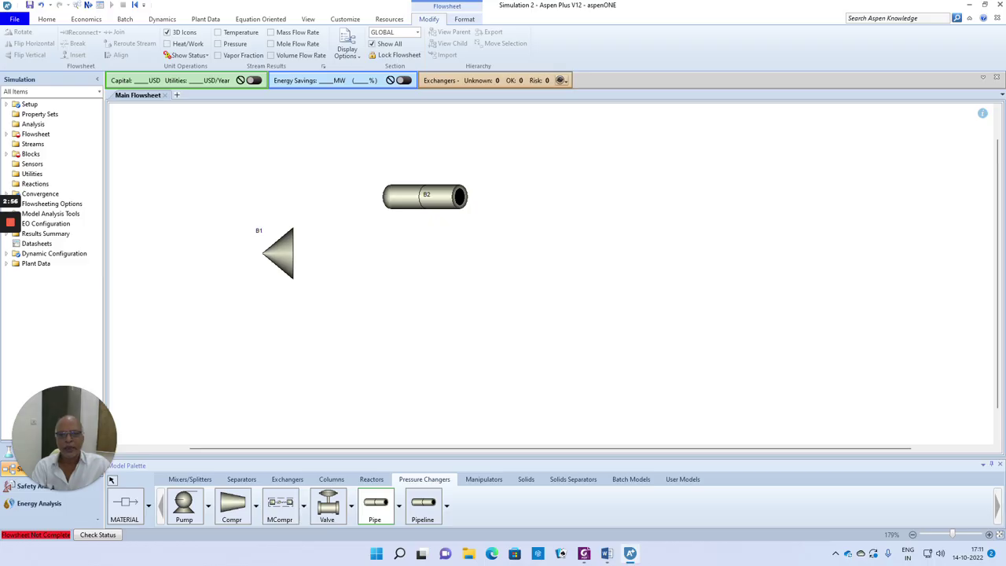
left_click(416, 289)
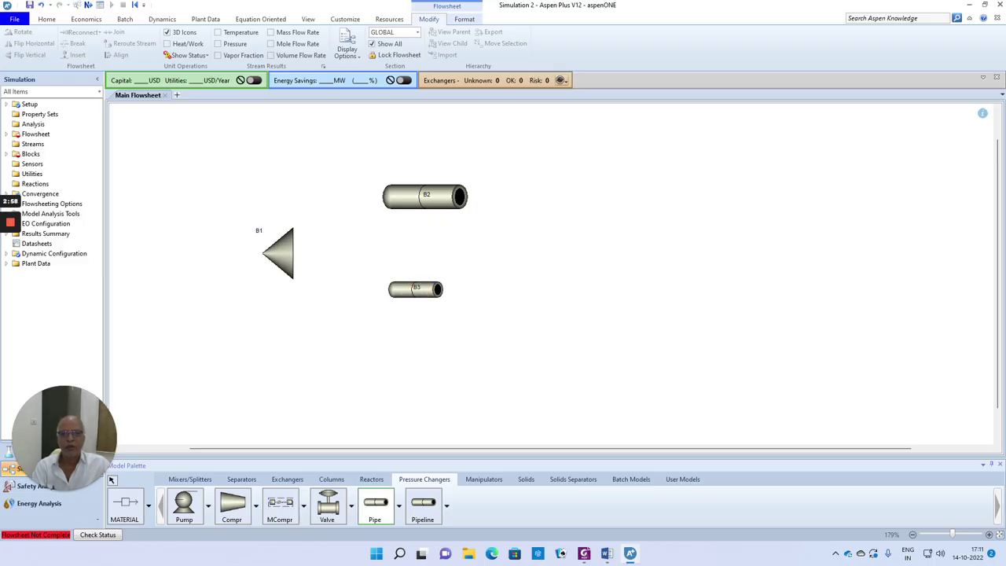
right_click(521, 310)
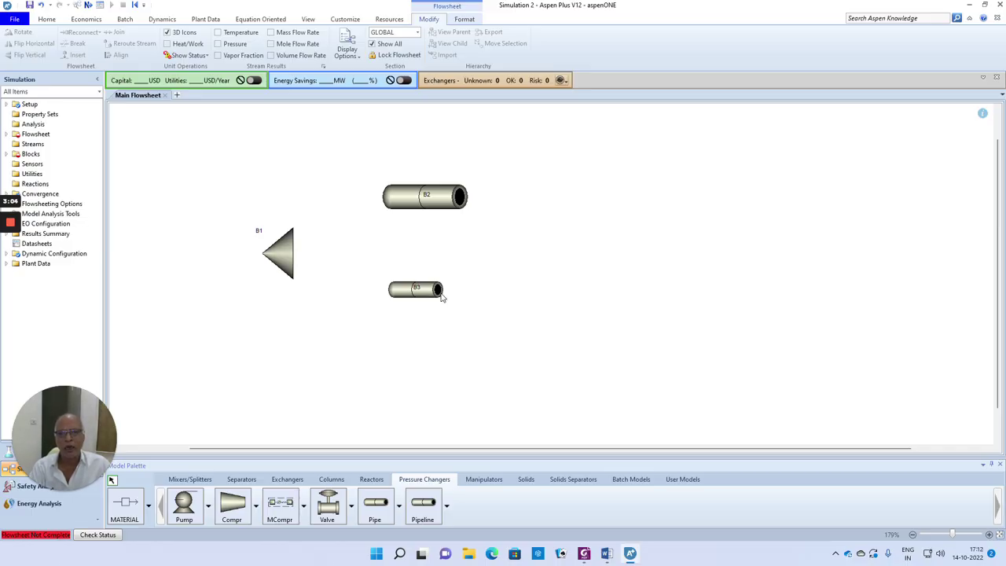
Add a material feed stream to the splitter inlet.
left_click(125, 505)
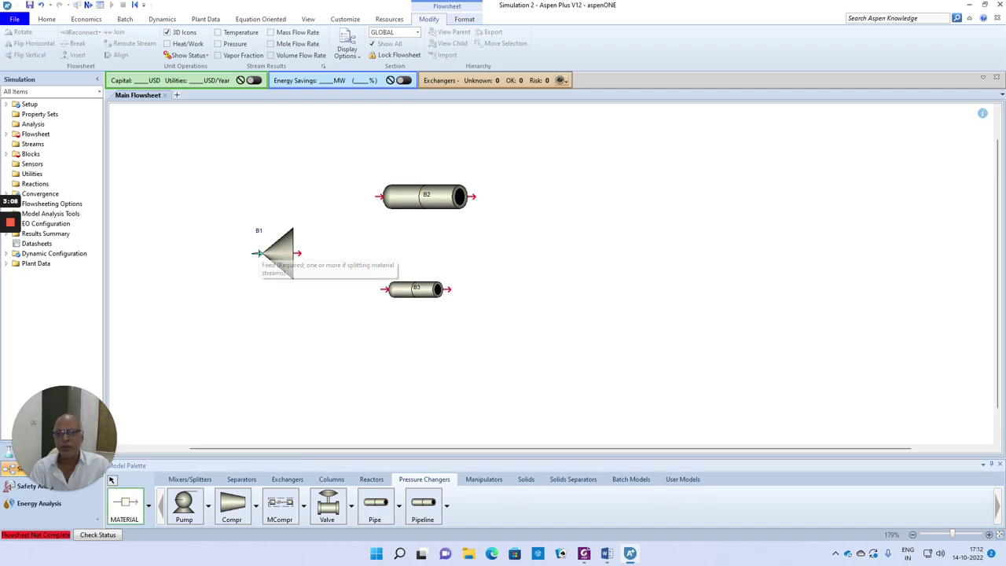
left_click(259, 252)
left_click(164, 252)
Connect the splitter outlet to the upper pipe with a material stream and add that pipe's outlet stream.
left_click(301, 252)
left_click(379, 197)
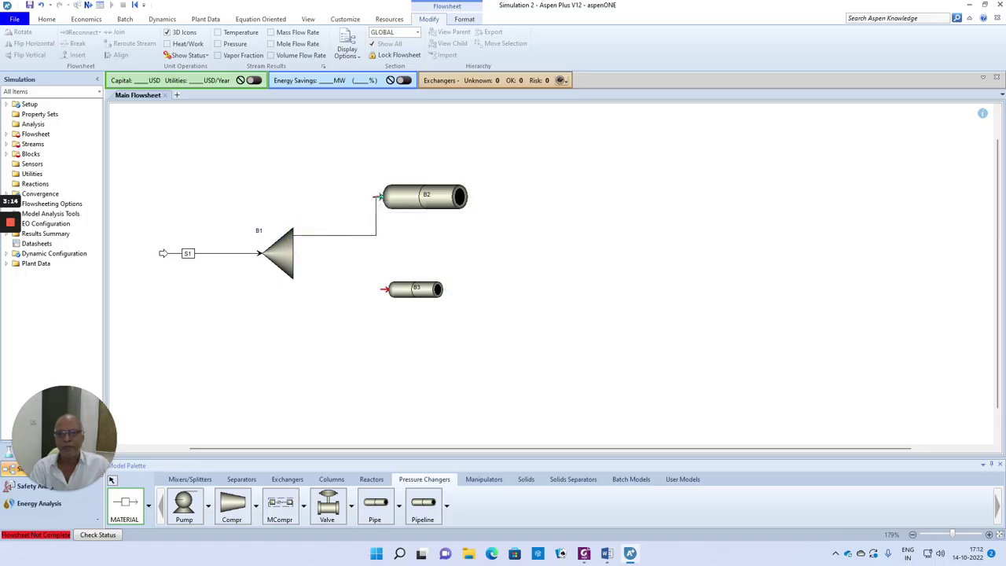
left_click(475, 197)
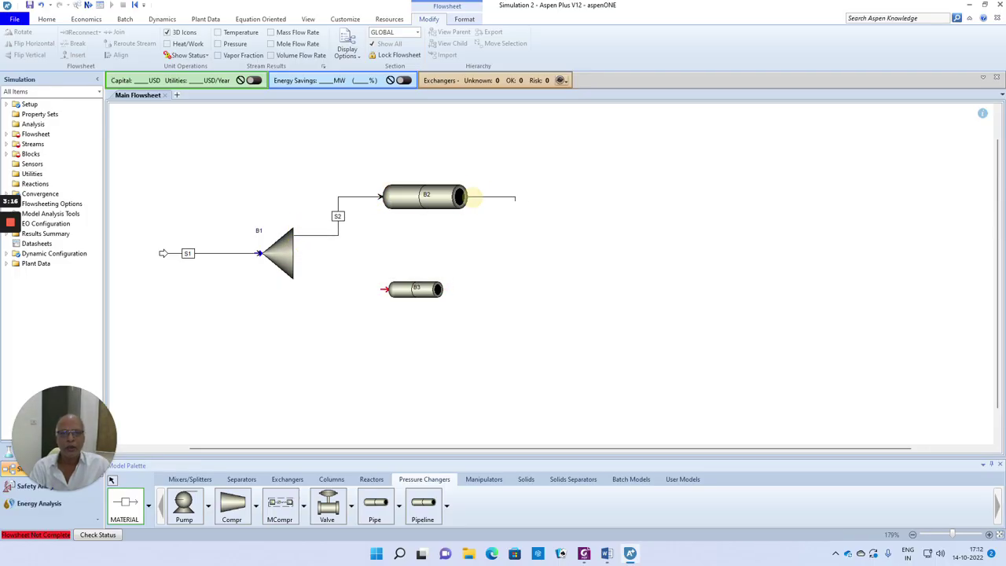
left_click(571, 196)
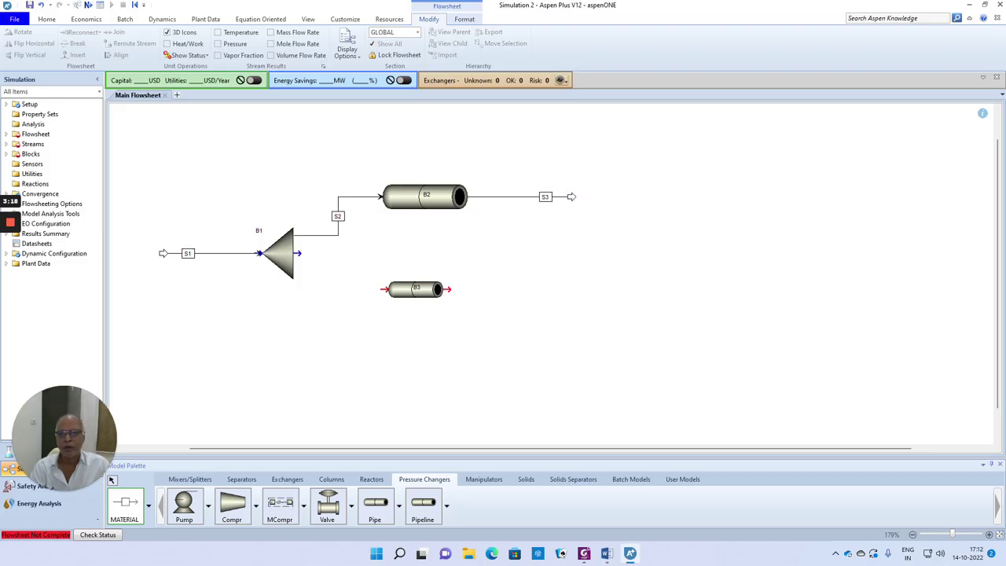
Connect a second splitter outlet to the lower pipe and add that pipe's outlet stream.
left_click(294, 267)
left_click(385, 289)
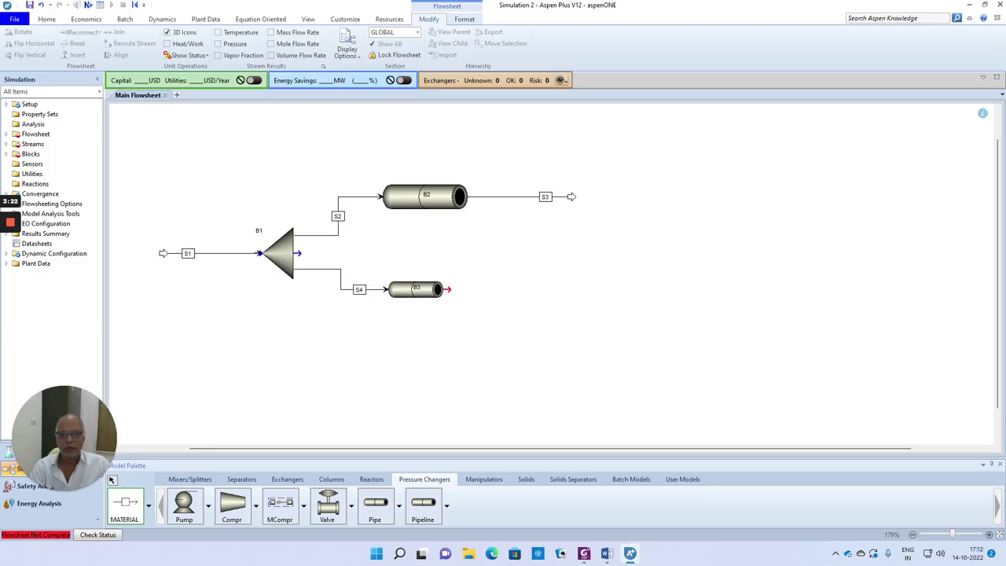
left_click(448, 289)
left_click(567, 290)
right_click(607, 238)
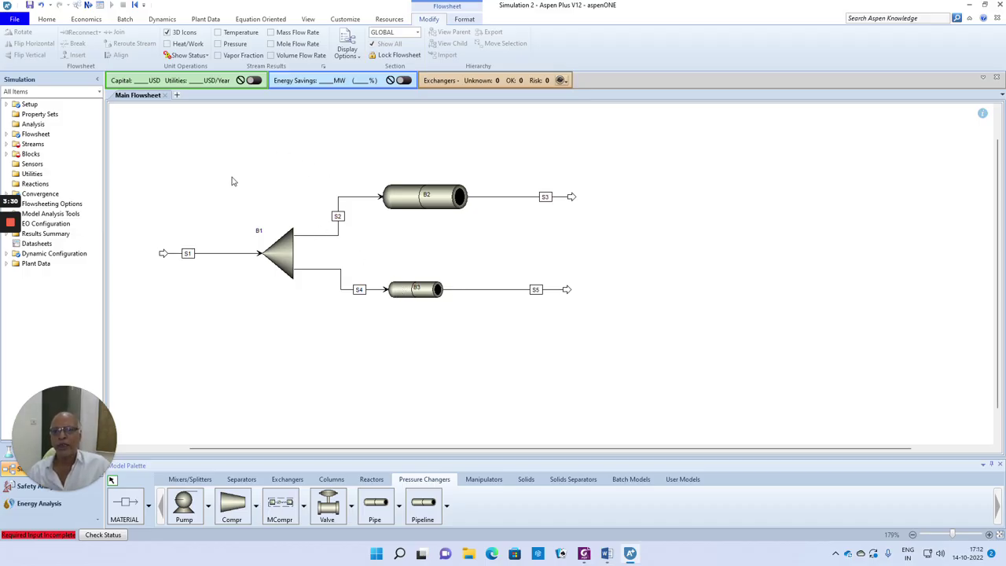
Expand the list of streams and open the input form of feed stream S1.
left_click_drag(236, 140, 484, 344)
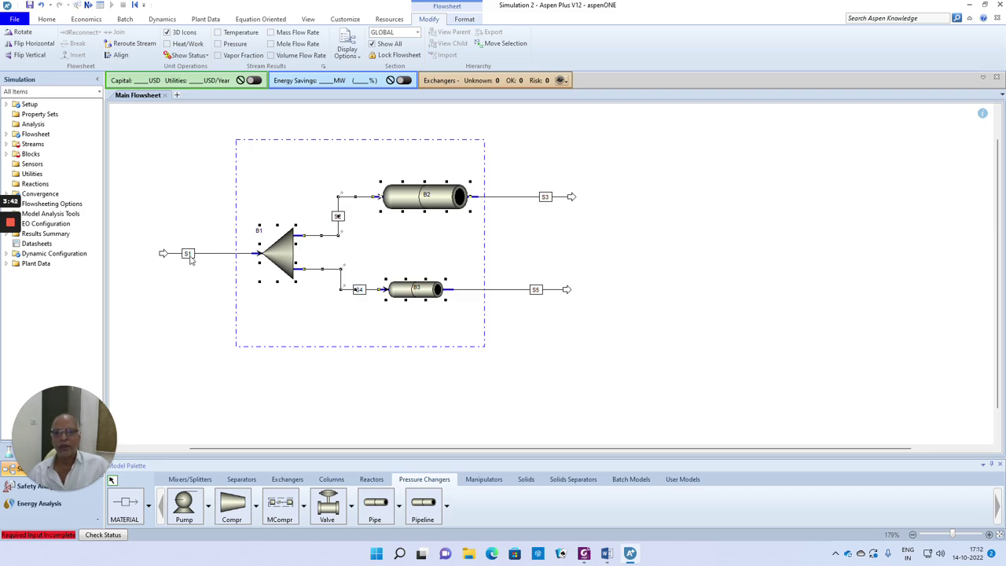
left_click(7, 144)
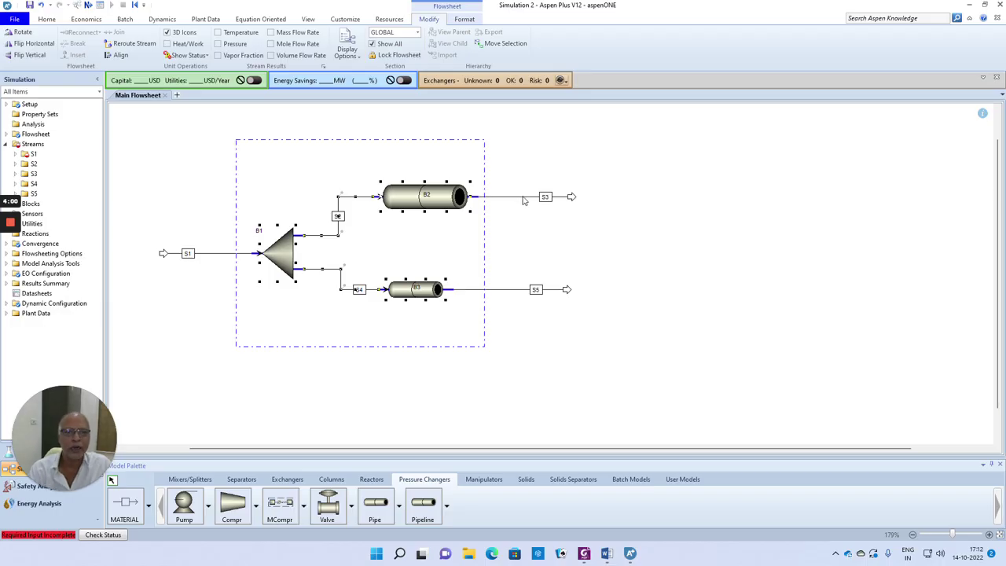
left_click(89, 7)
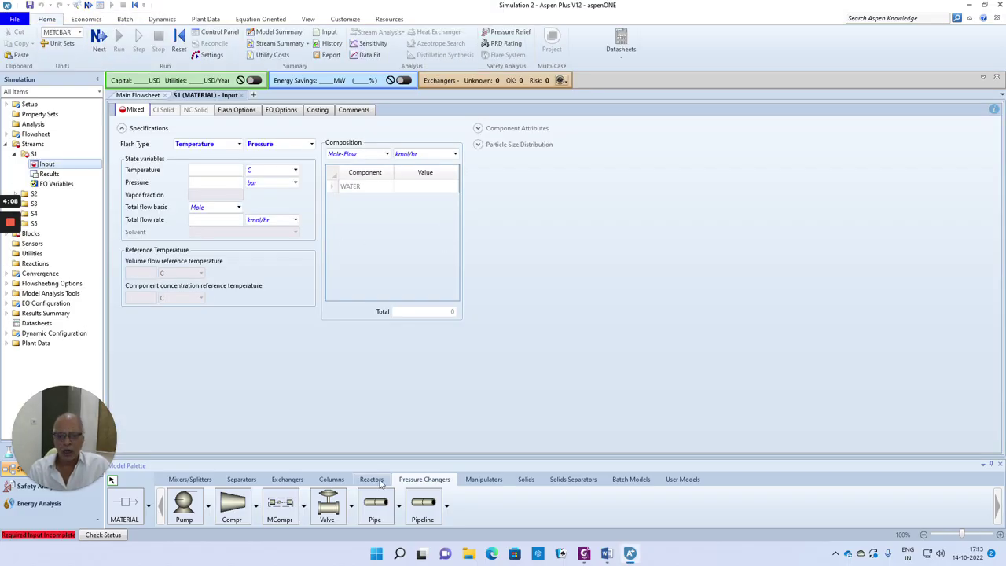
Check the problem statement in Word, then return to Aspen Plus and set S1's temperature to 25 C and pressure to 10 bar.
left_click(606, 553)
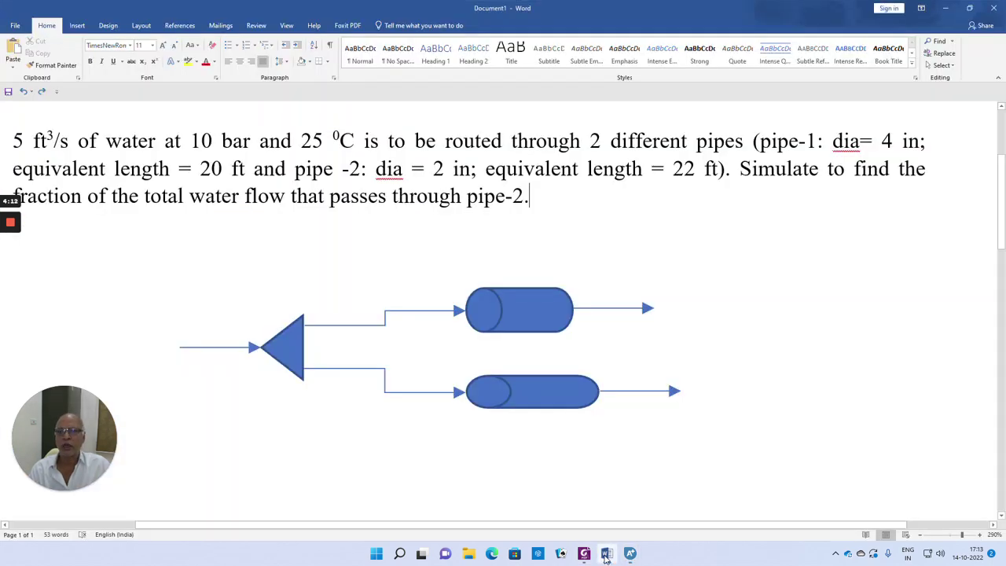
left_click(605, 553)
left_click(230, 170)
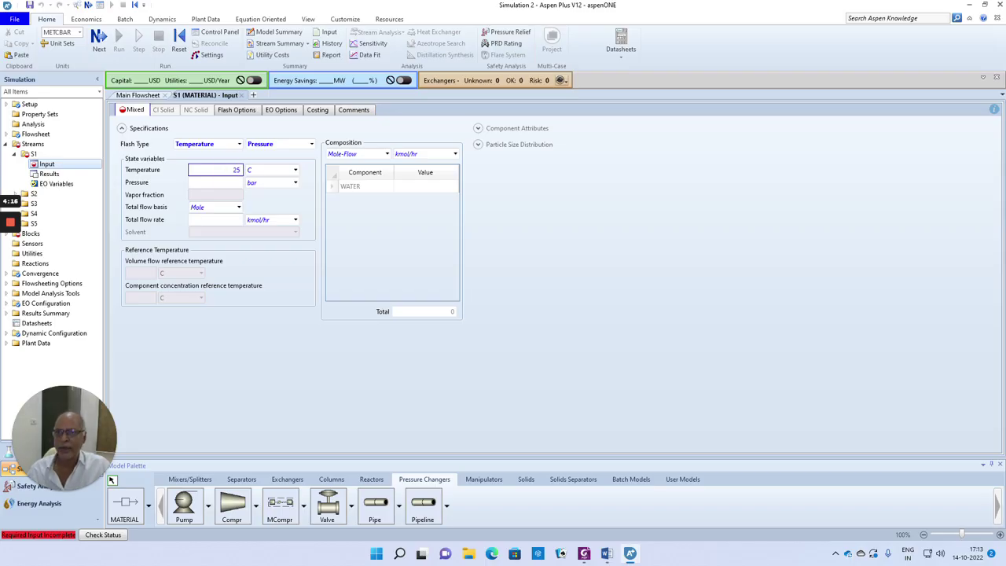
key("Tab")
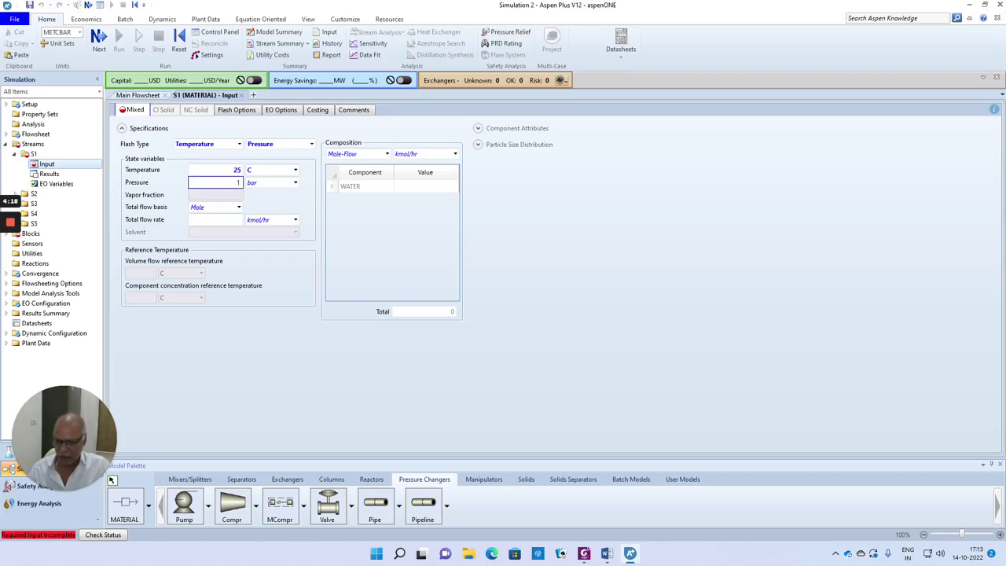
Specify S1's composition as Stdvol-Flow in cuft/sec with a water value of 5.
left_click(387, 154)
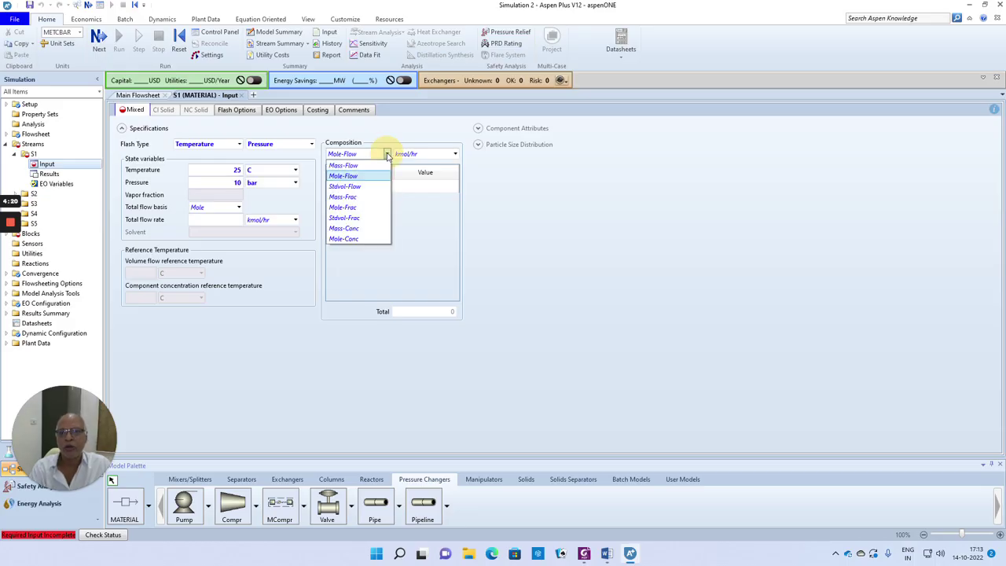
left_click(362, 188)
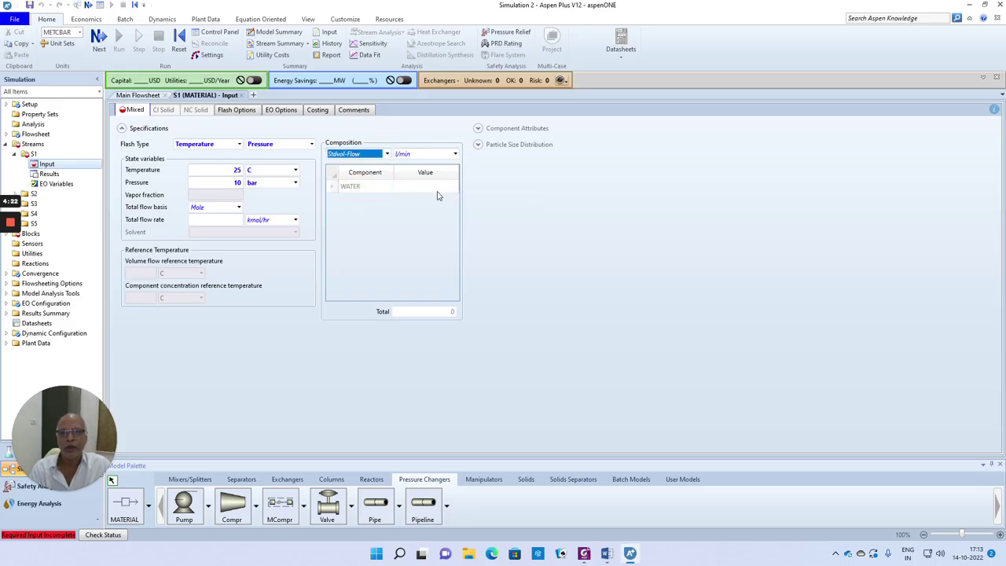
left_click(454, 154)
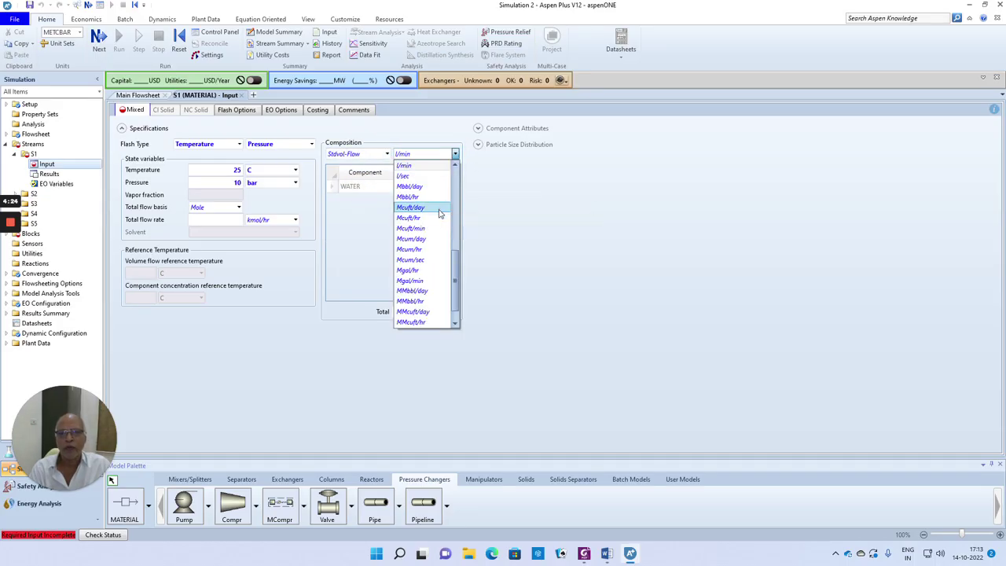
scroll(454, 250, "up", 4)
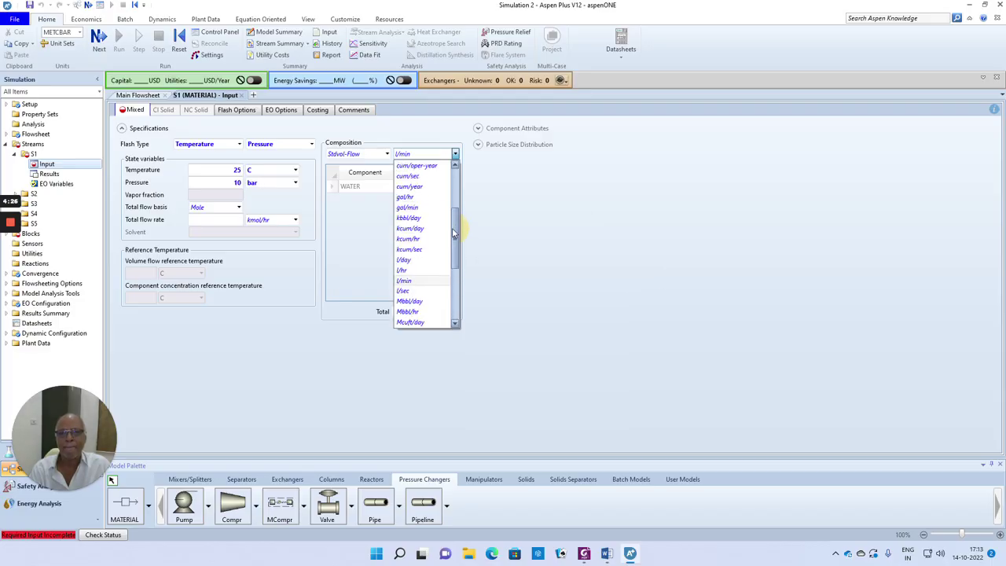
left_click_drag(453, 227, 453, 212)
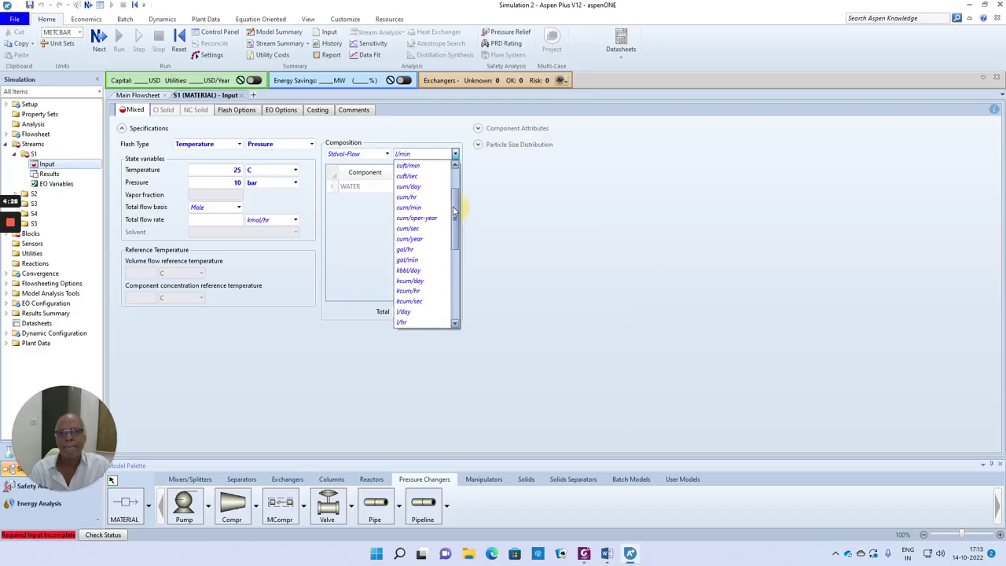
left_click(413, 185)
left_click(439, 189)
type("5")
left_click(498, 222)
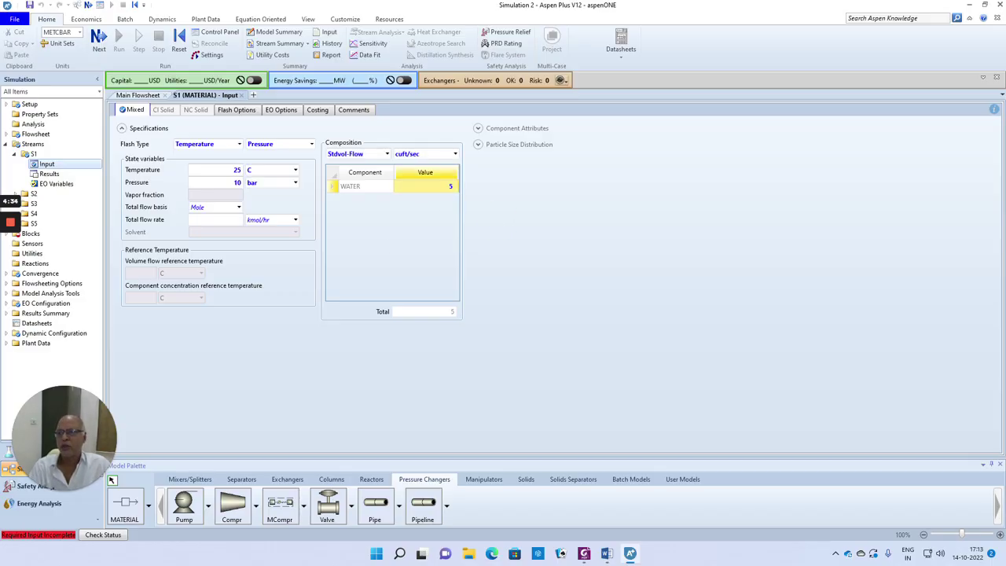
Open the input of splitter B1, review the flowsheet connections, and set outlet stream S2's split fraction to 0.6.
left_click(99, 39)
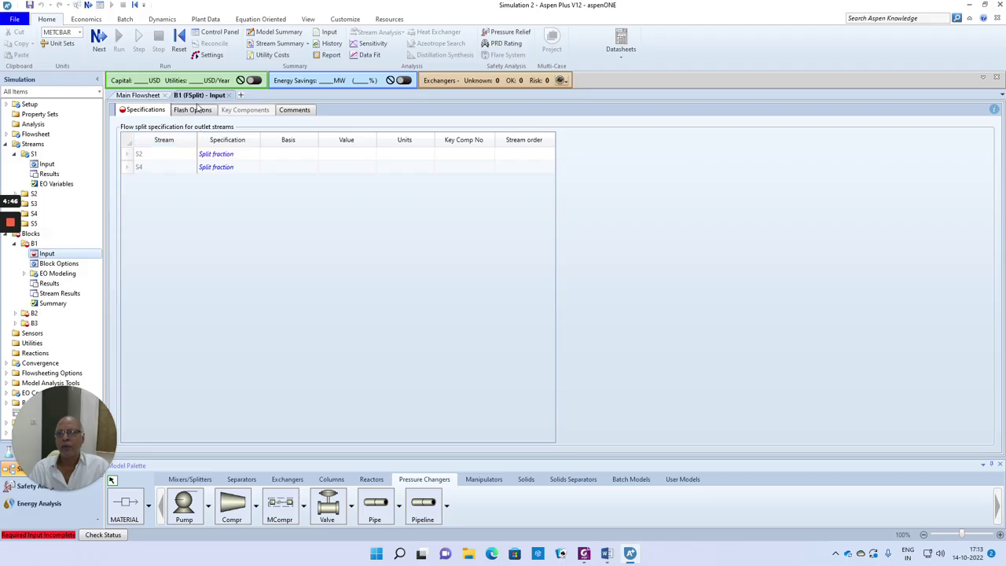
left_click(124, 96)
left_click(166, 214)
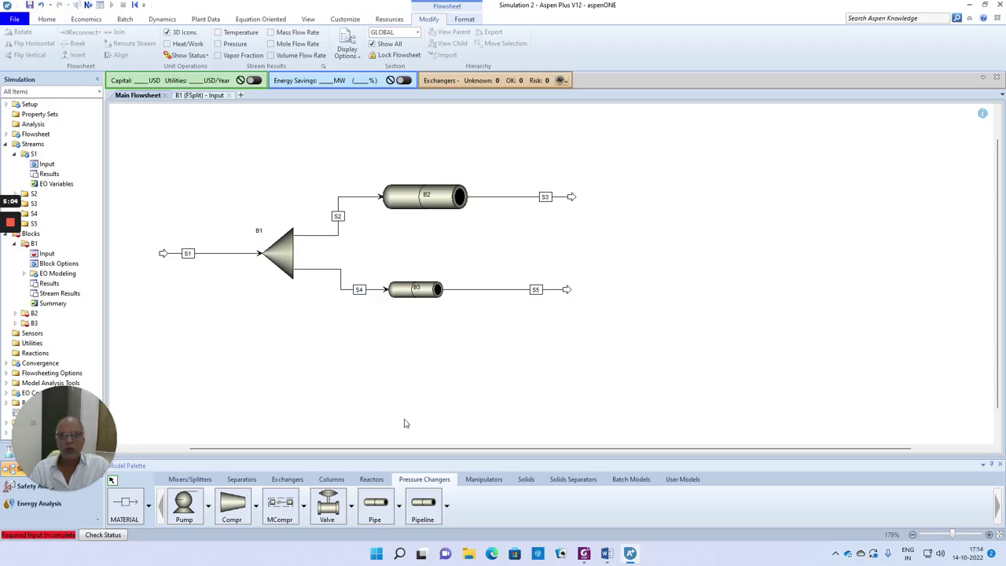
left_click(209, 96)
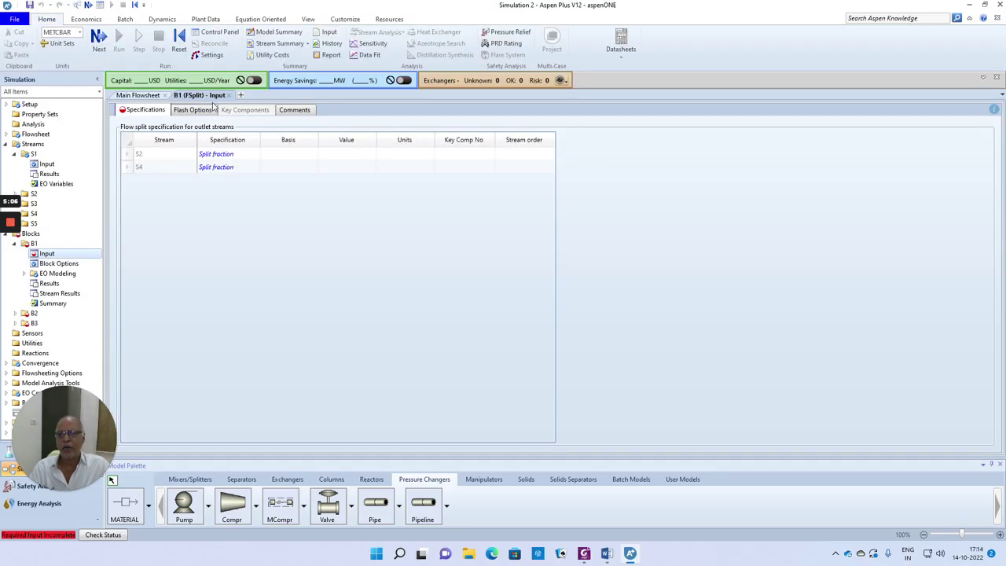
left_click(339, 155)
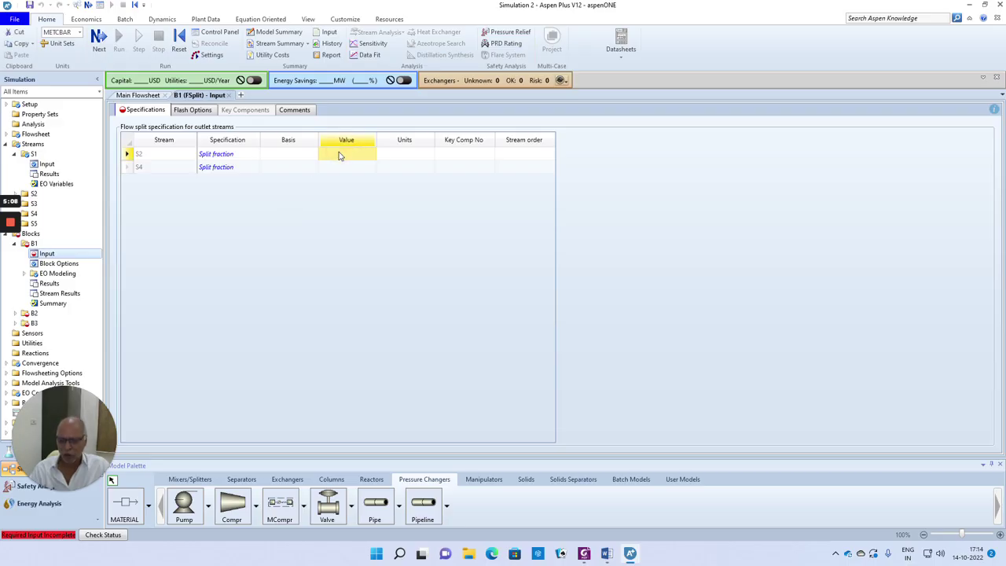
type("0.6")
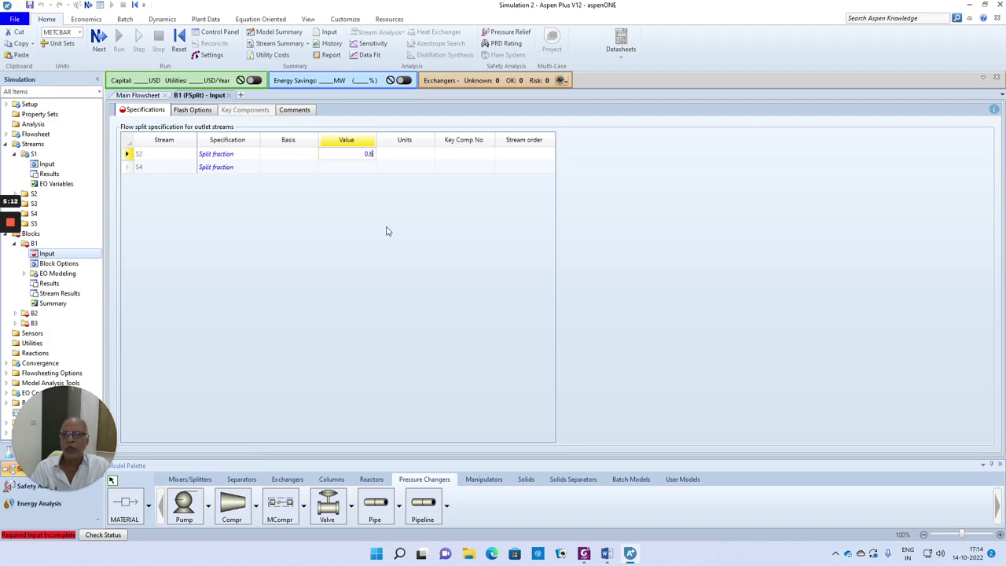
Confirm S2's split fraction, proceed to pipe B2's setup form and switch the global unit set to ENG.
key("Return")
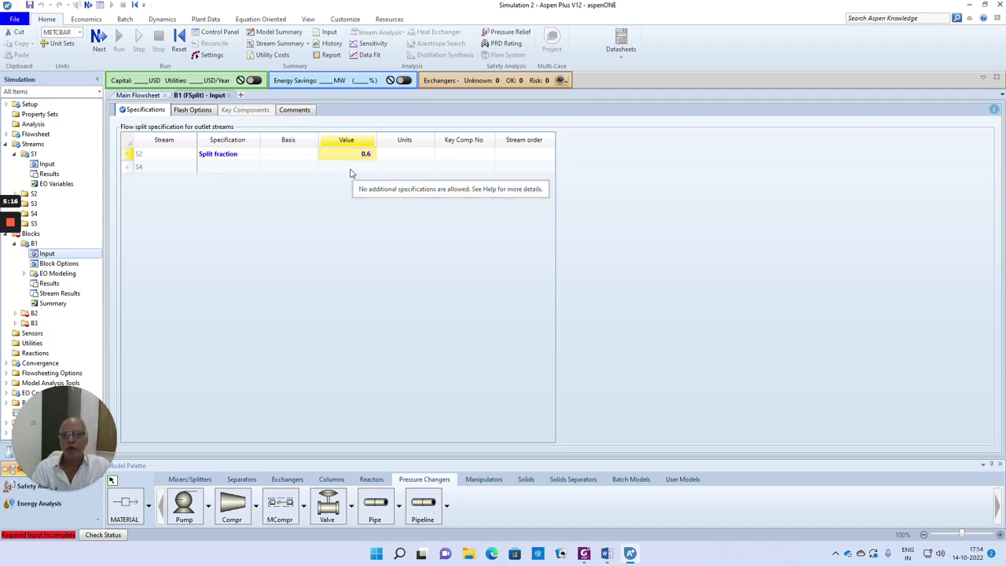
left_click(98, 37)
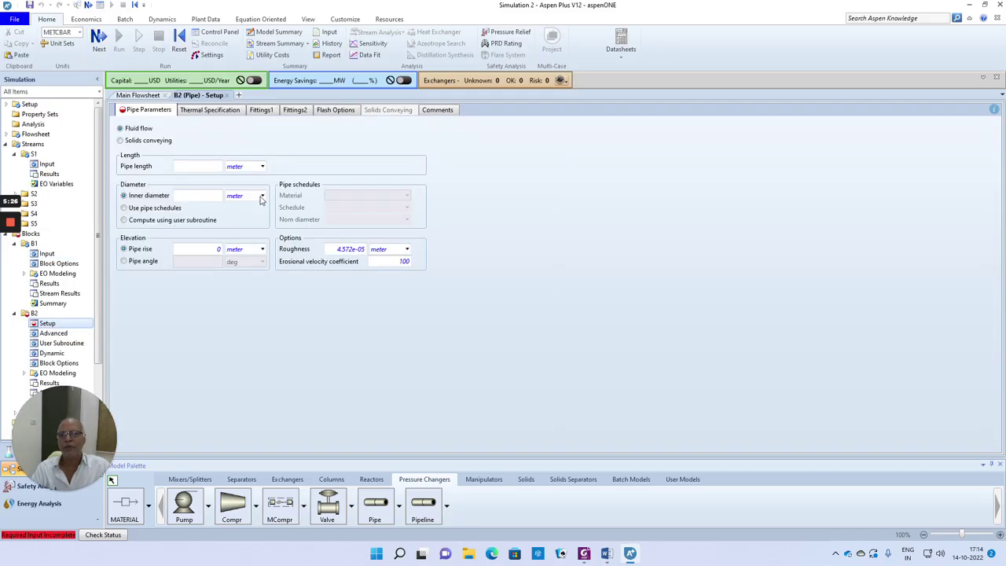
left_click(79, 32)
left_click(52, 46)
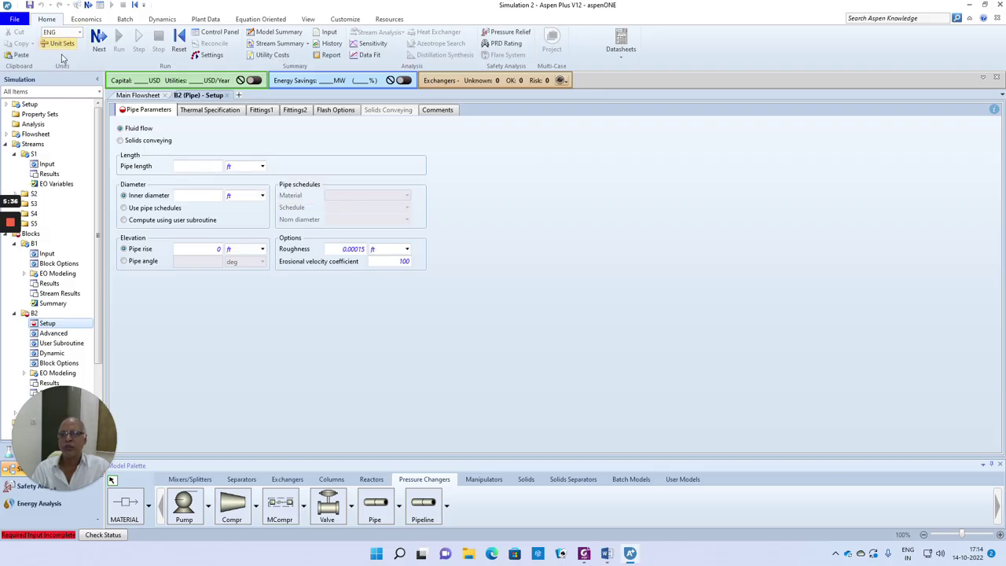
Set pipe B2's length to 20 ft and its inner diameter to 4 in.
left_click(198, 166)
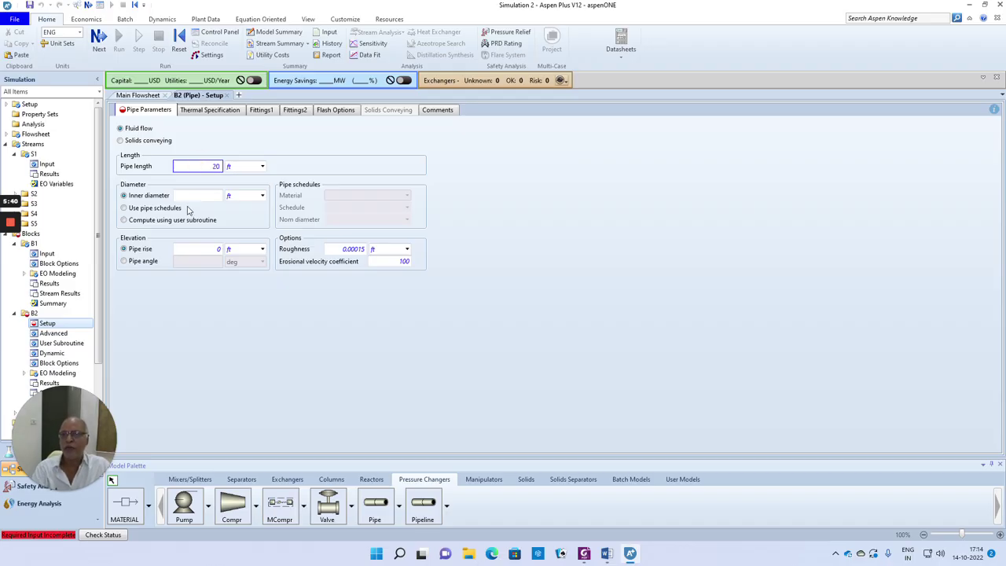
key("Tab")
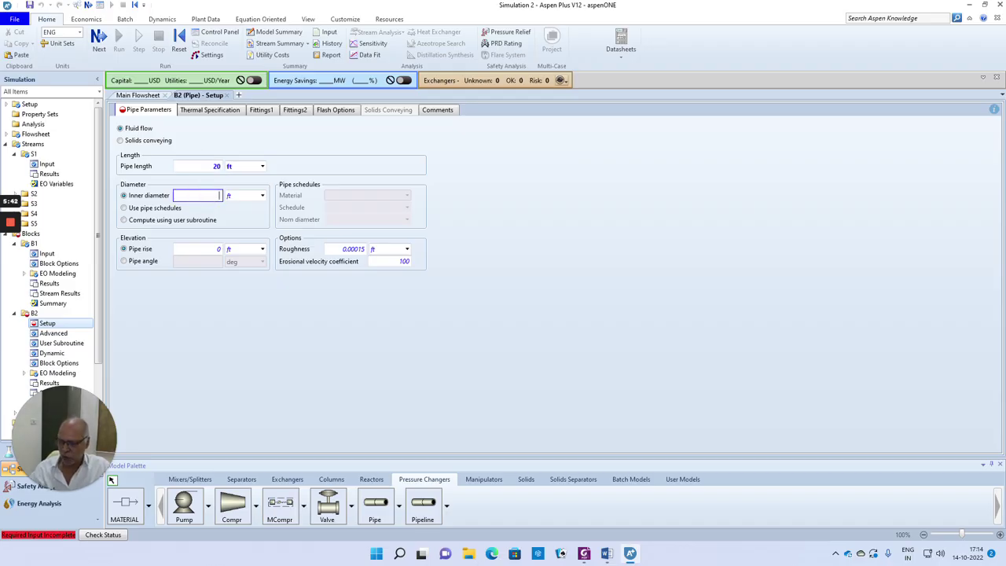
left_click(261, 195)
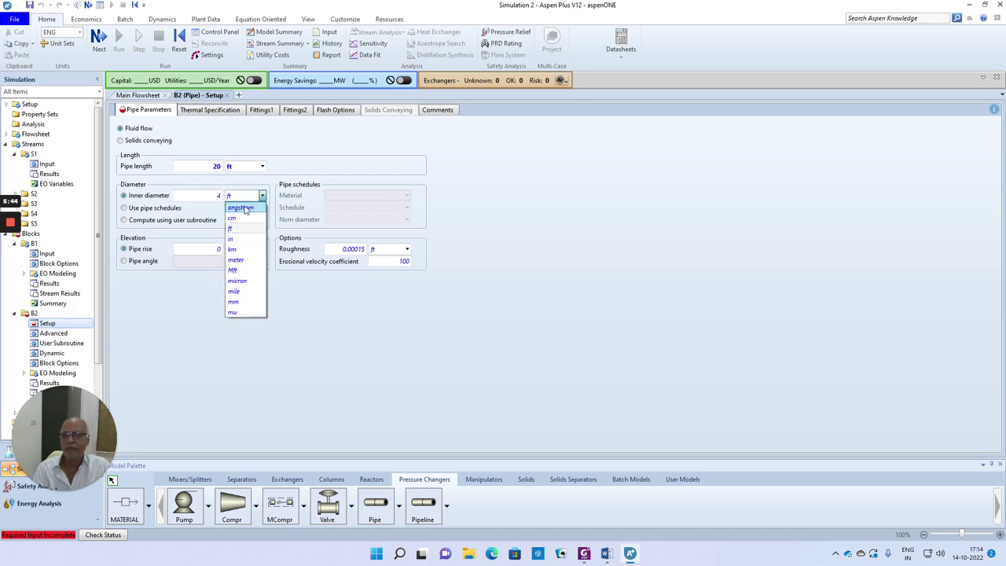
left_click(233, 239)
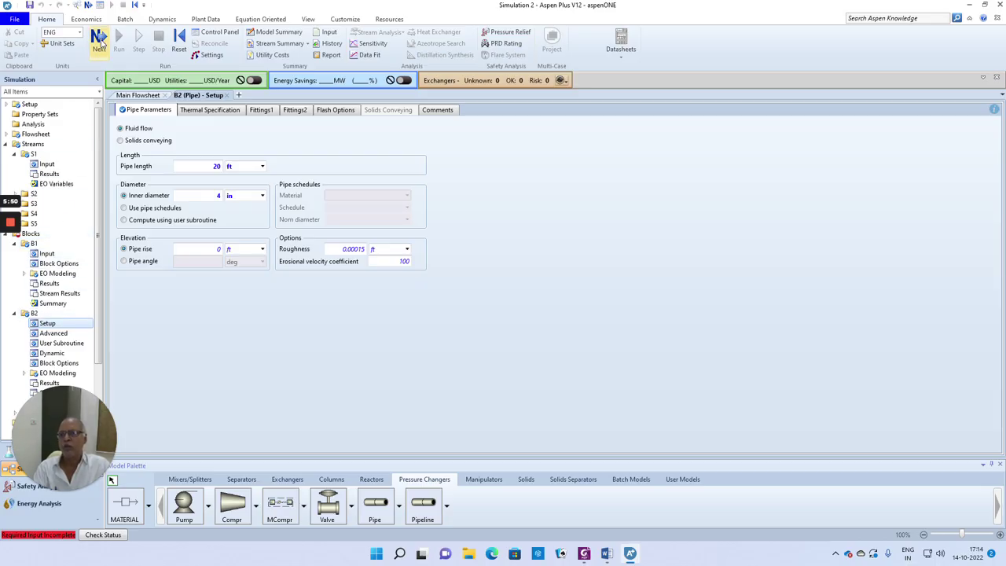
Proceed to pipe B3's setup and set its length to 22 ft and inner diameter to 2 in.
left_click(100, 44)
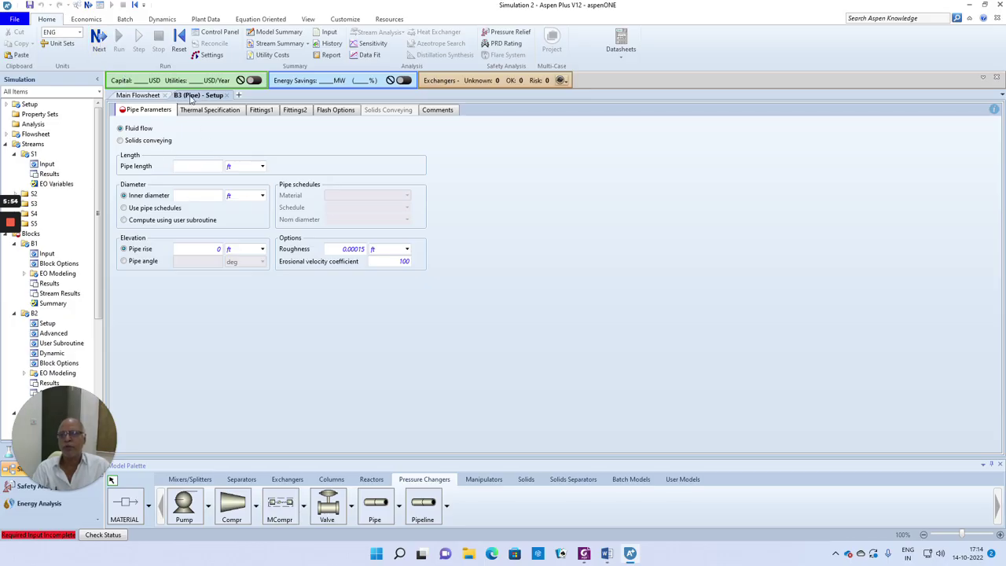
left_click(214, 167)
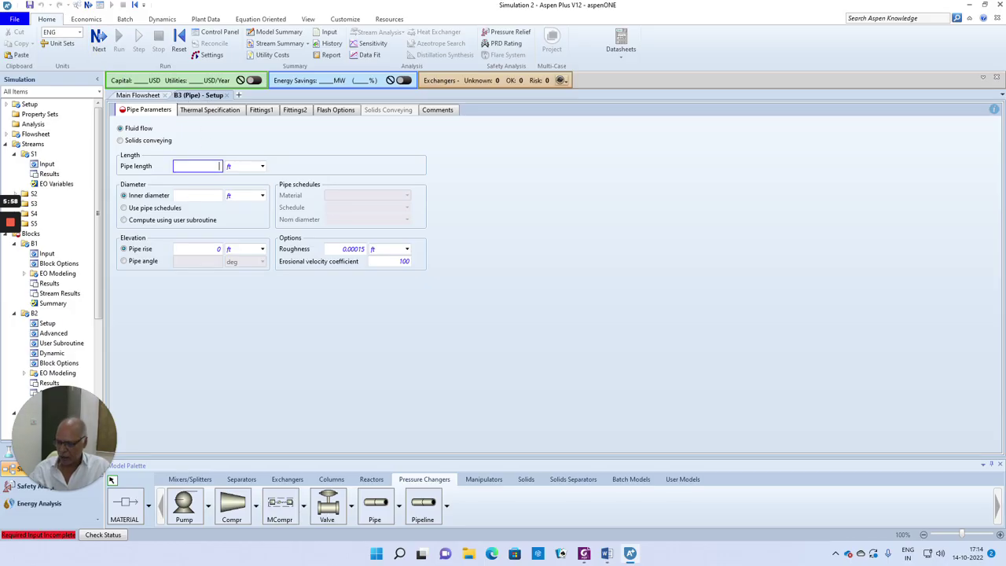
left_click(211, 197)
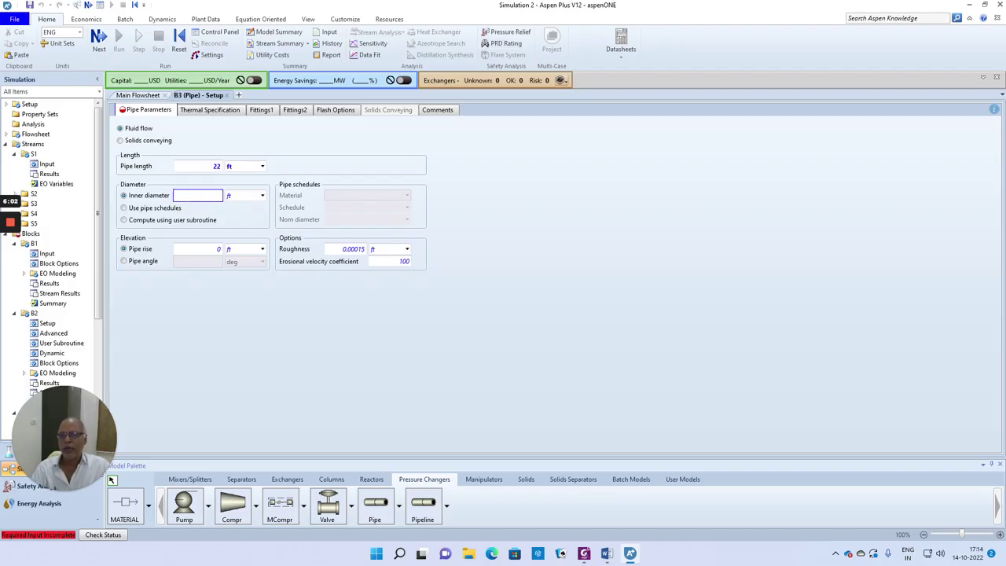
type("2")
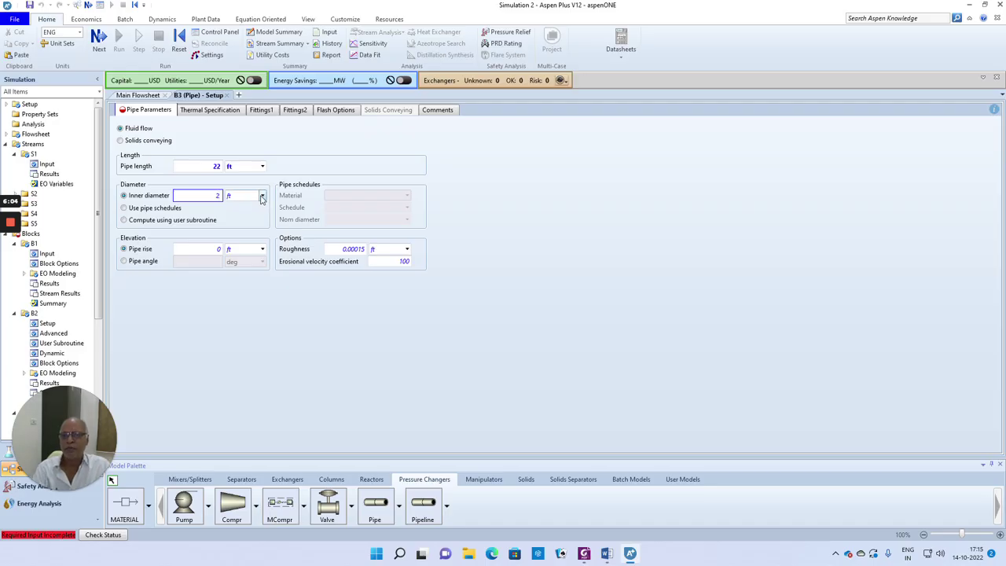
left_click(262, 195)
left_click(233, 239)
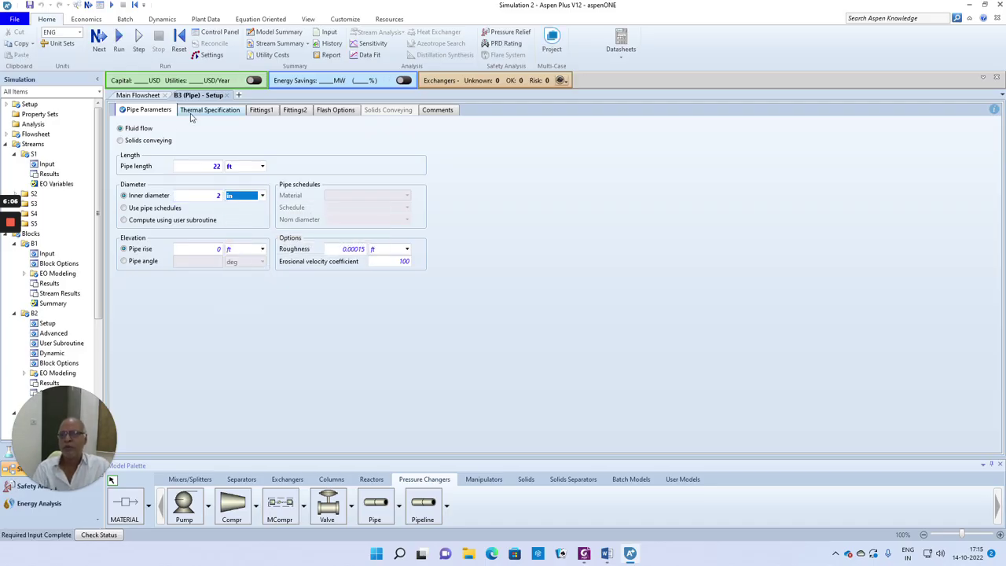
Review pipe B2's parameters from the flowsheet, then run the simulation.
left_click(139, 95)
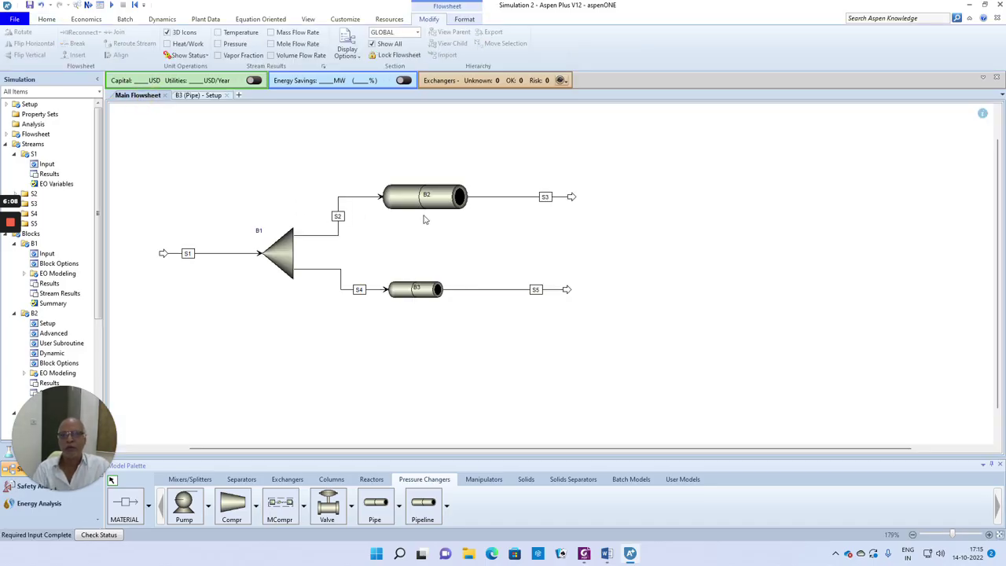
double_click(406, 199)
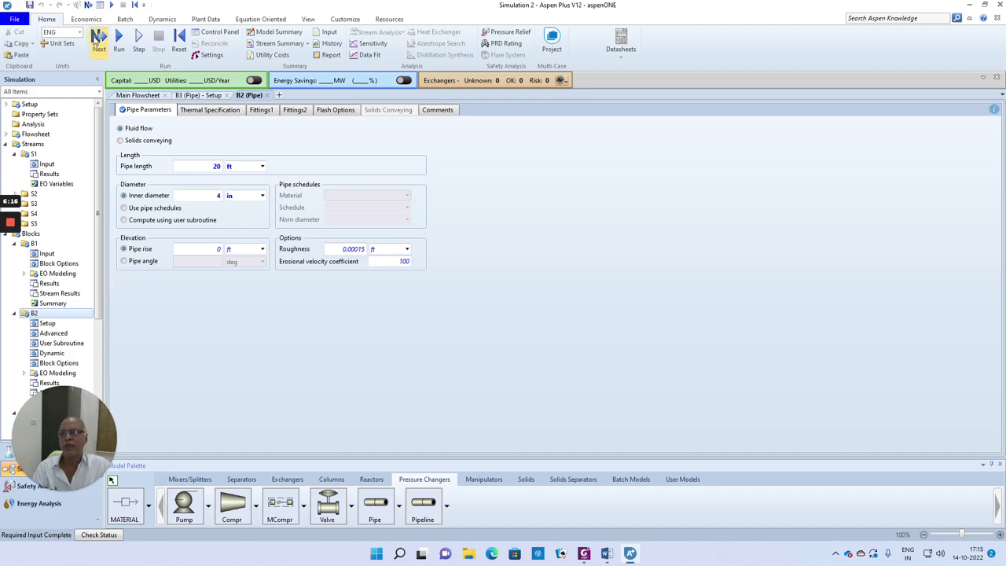
left_click(98, 39)
left_click(567, 295)
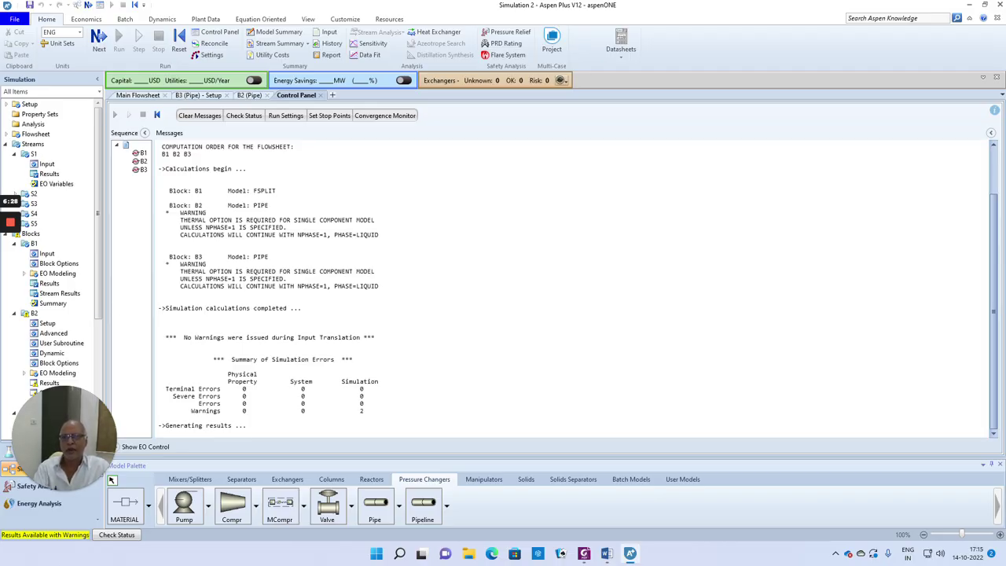
Open the stream summary results and expand the mass flows to examine the water flow in each stream.
left_click(279, 44)
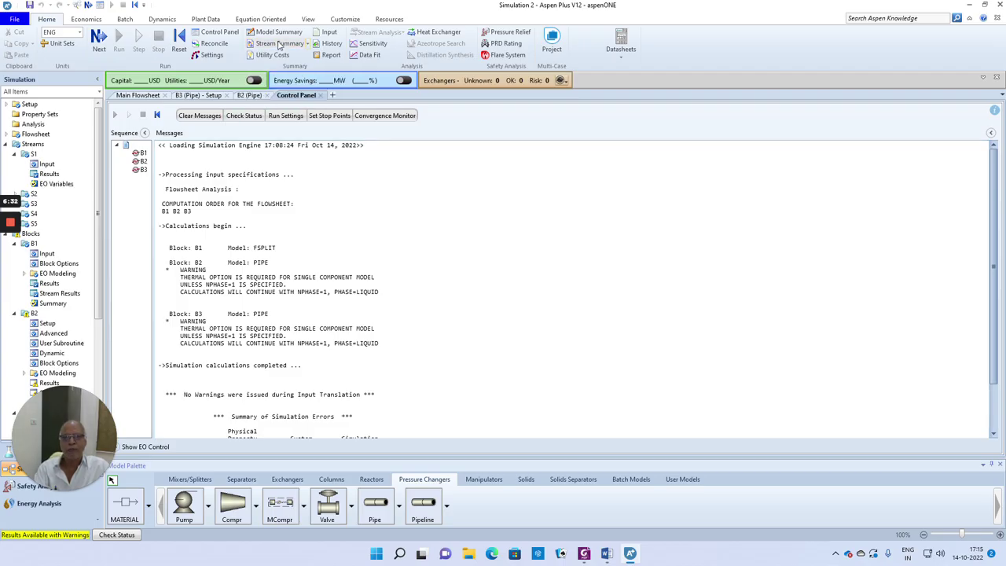
scroll(357, 249, "down", 3)
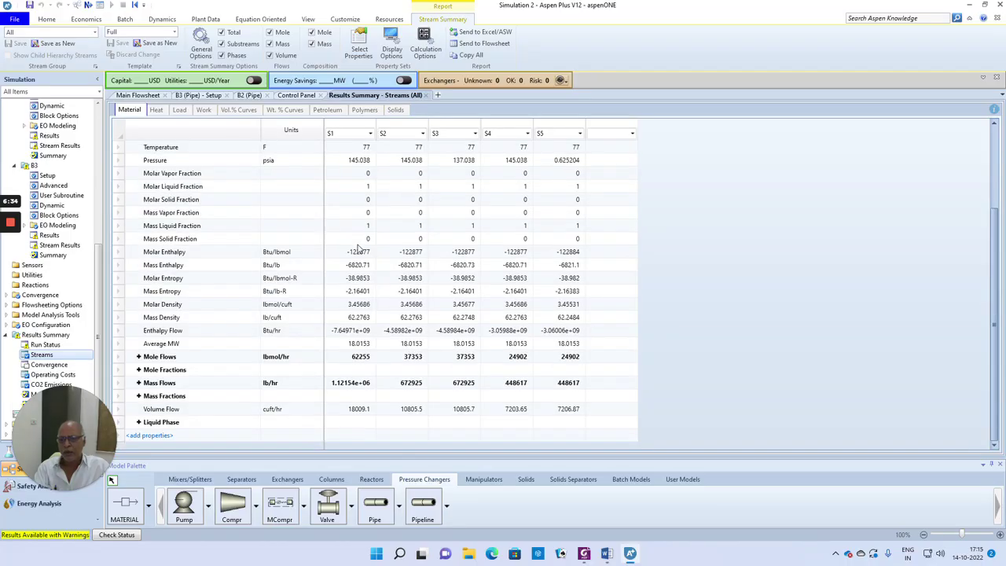
left_click(138, 383)
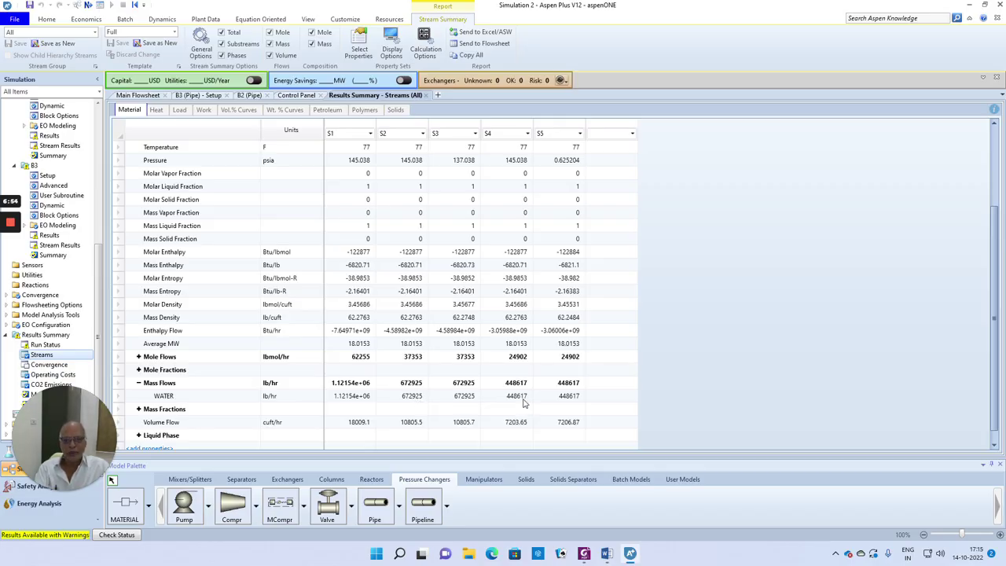
Change the pressure unit in the stream results table to bar.
scroll(524, 402, "up", 3)
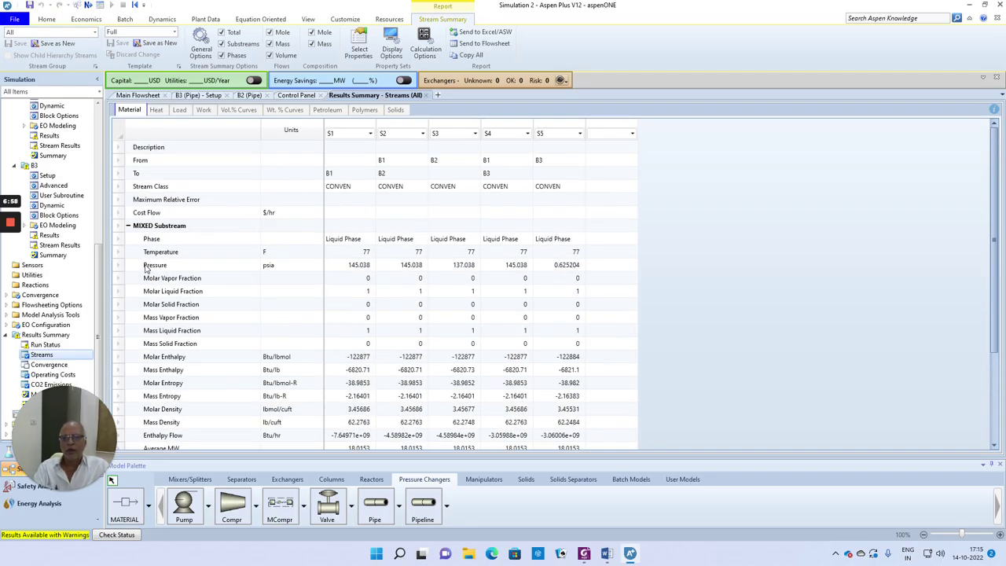
left_click(317, 267)
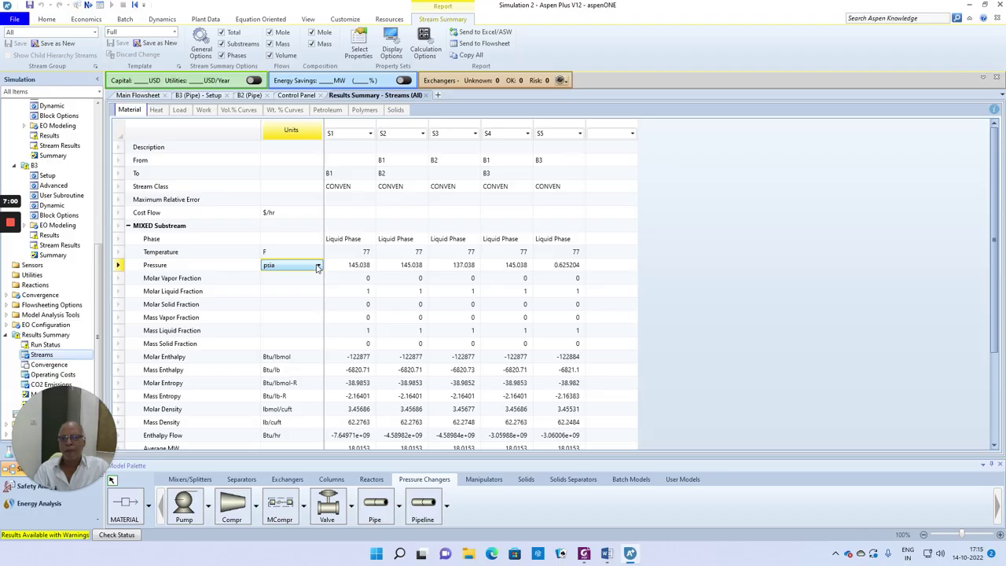
left_click(318, 266)
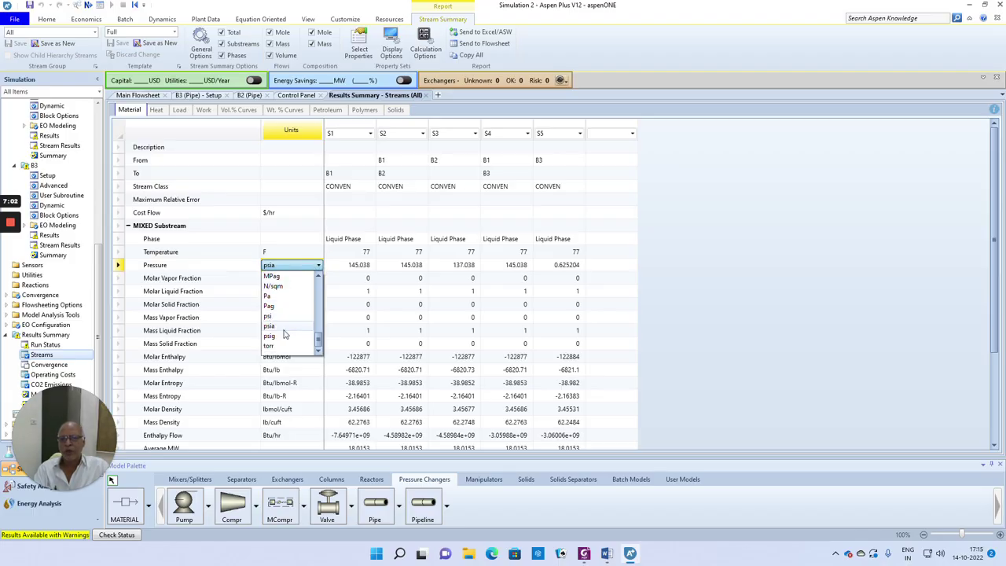
left_click_drag(316, 331, 313, 297)
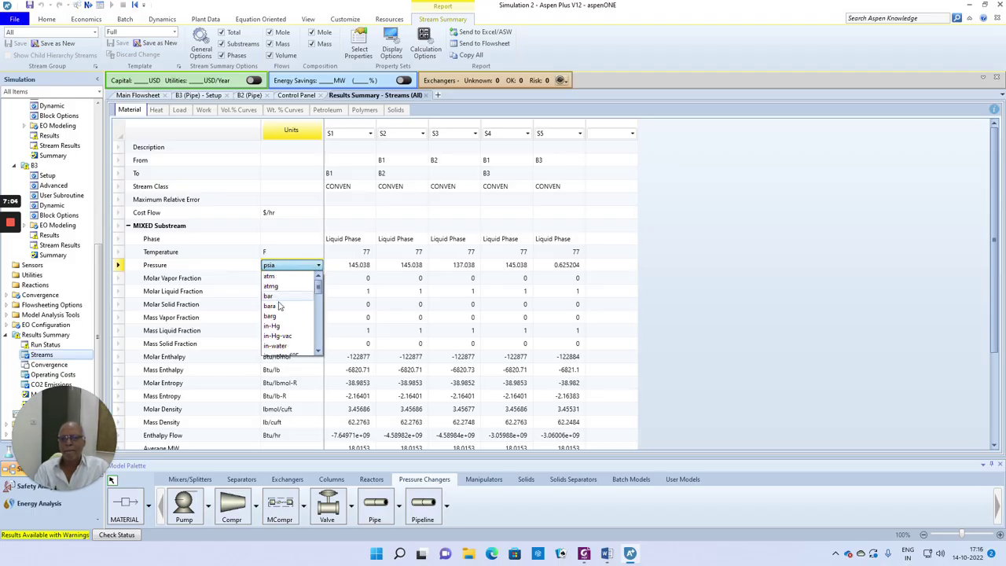
left_click(270, 296)
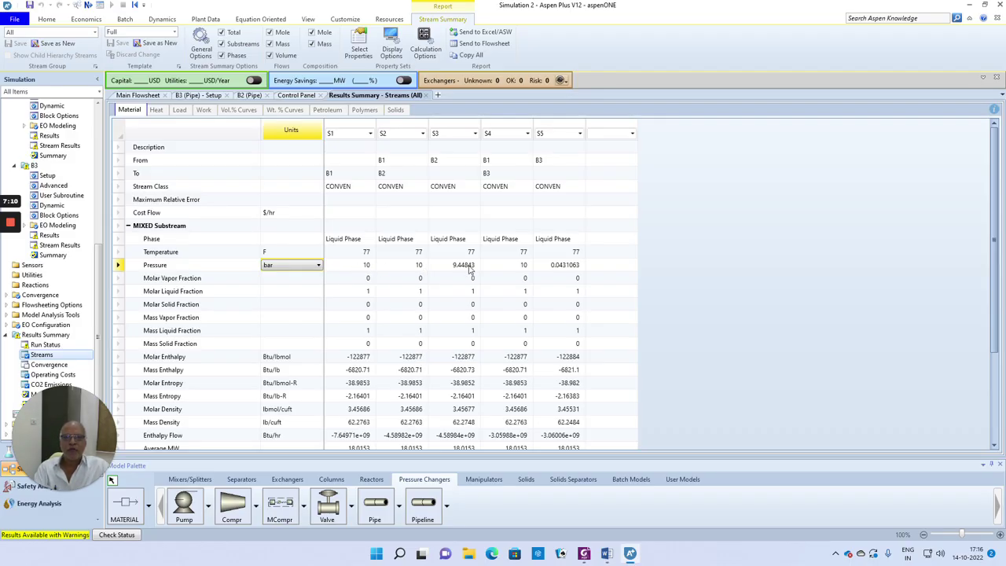
Compare the pressures of pipe outlet streams S3 and S5 in the results with their locations on the flowsheet.
left_click(138, 95)
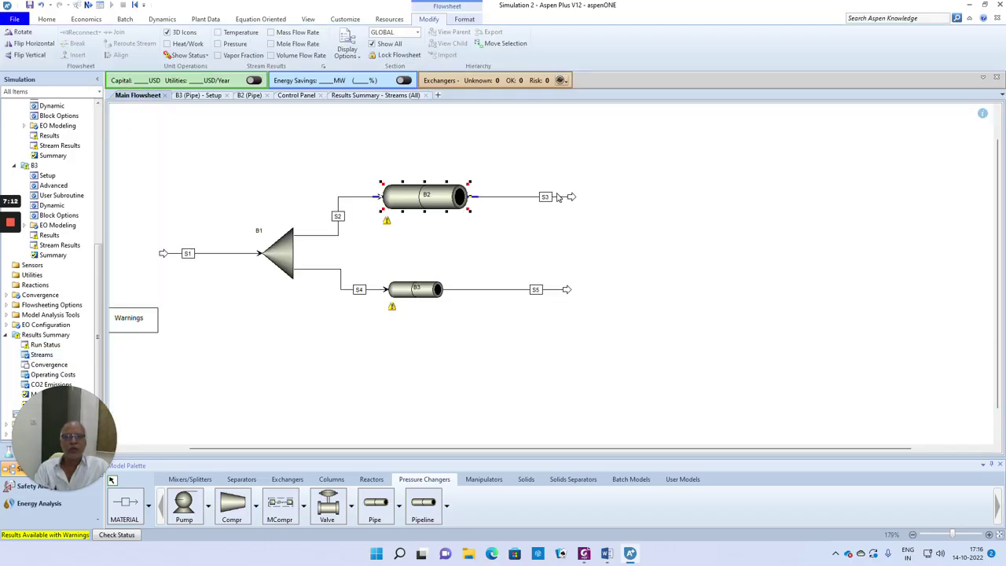
left_click(368, 95)
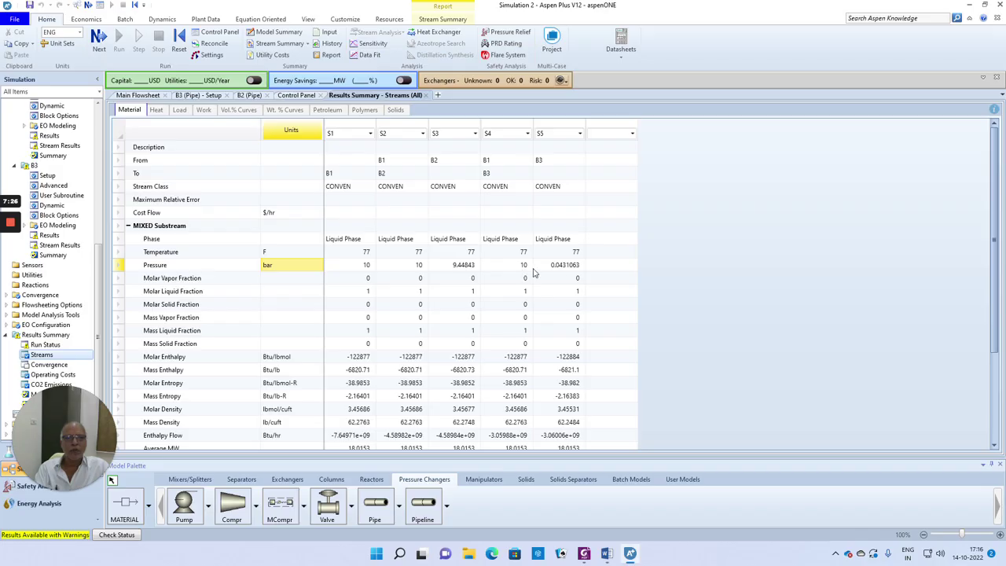
left_click(145, 95)
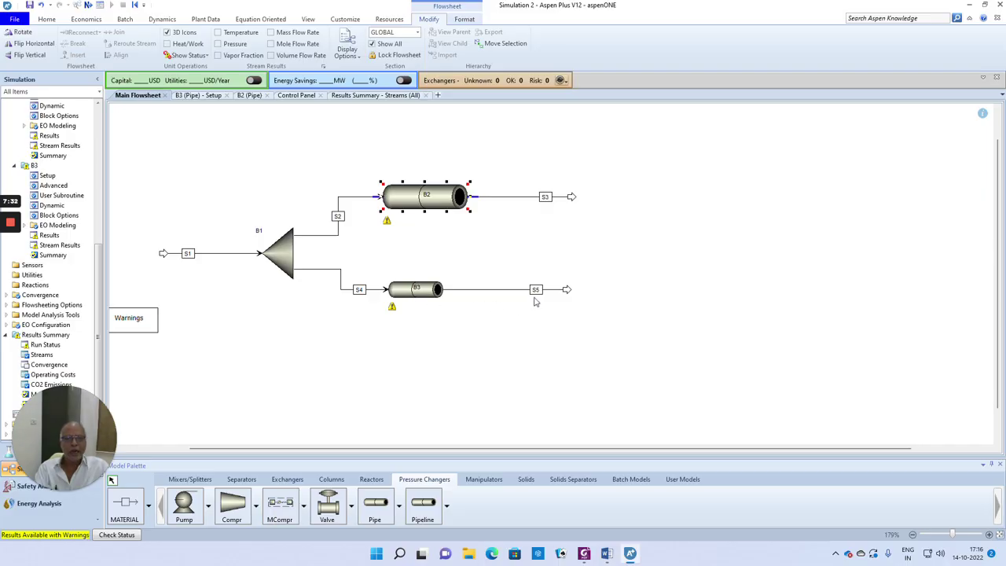
left_click(369, 95)
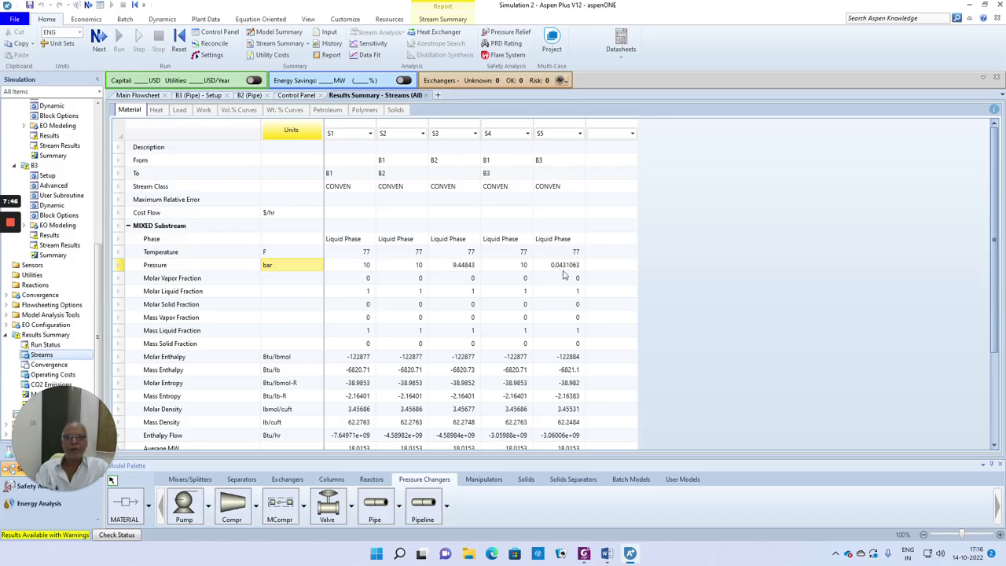
Return to the flowsheet and close the stream results, B2 and B3 setup forms.
left_click(138, 95)
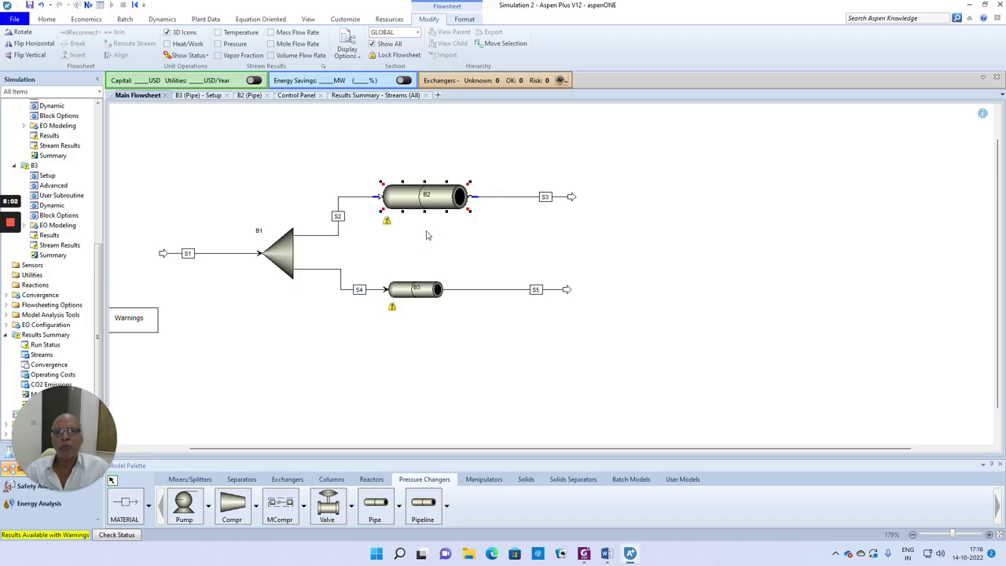
left_click(425, 95)
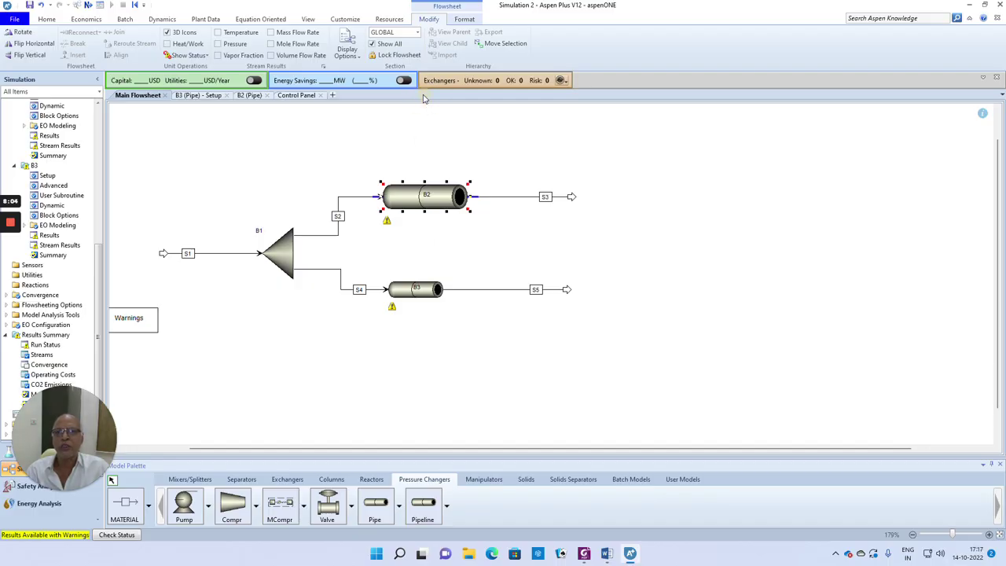
left_click(267, 95)
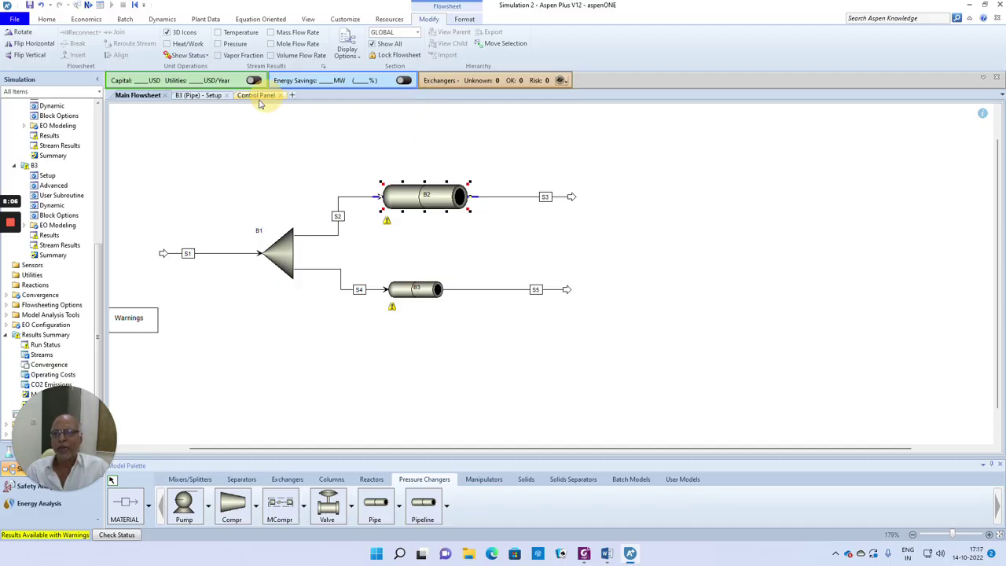
left_click(226, 95)
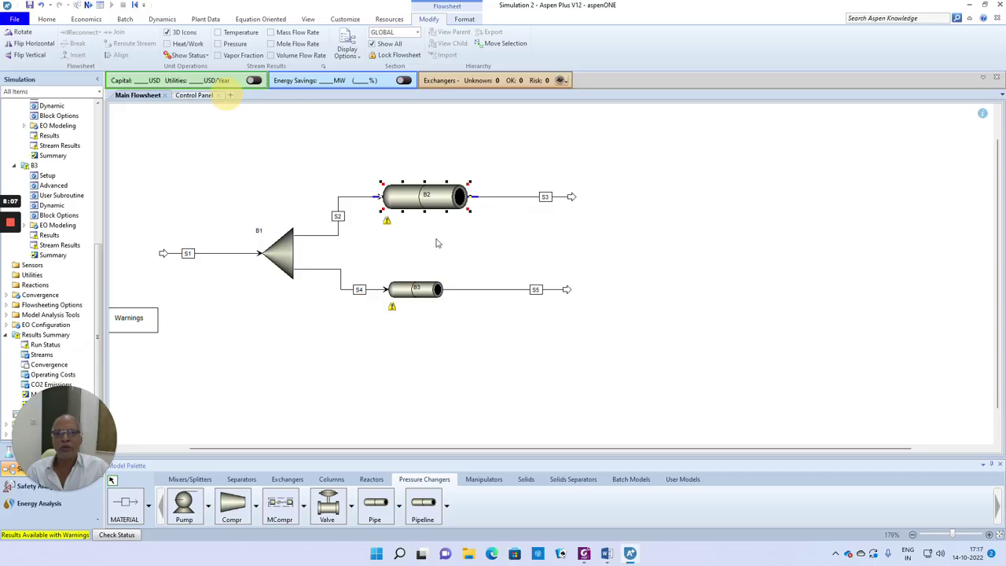
Open pipe B2's flash options and set its valid phases to Liquid-Only.
double_click(427, 196)
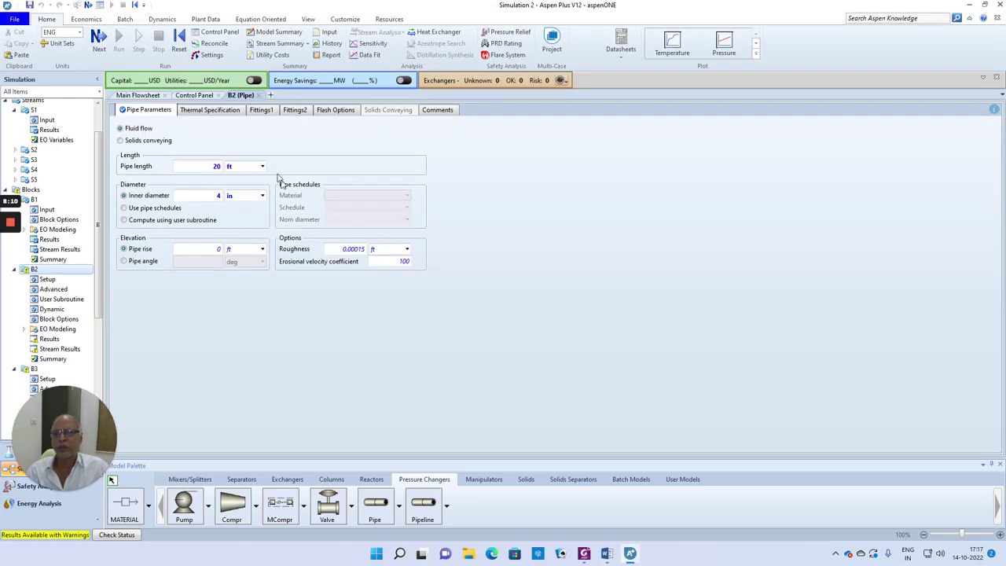
left_click(338, 110)
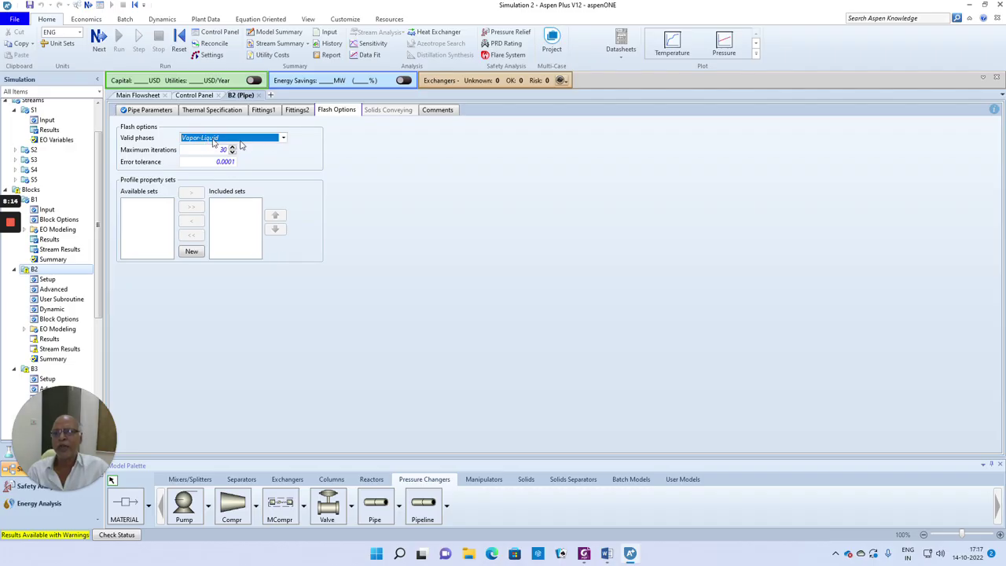
left_click(283, 138)
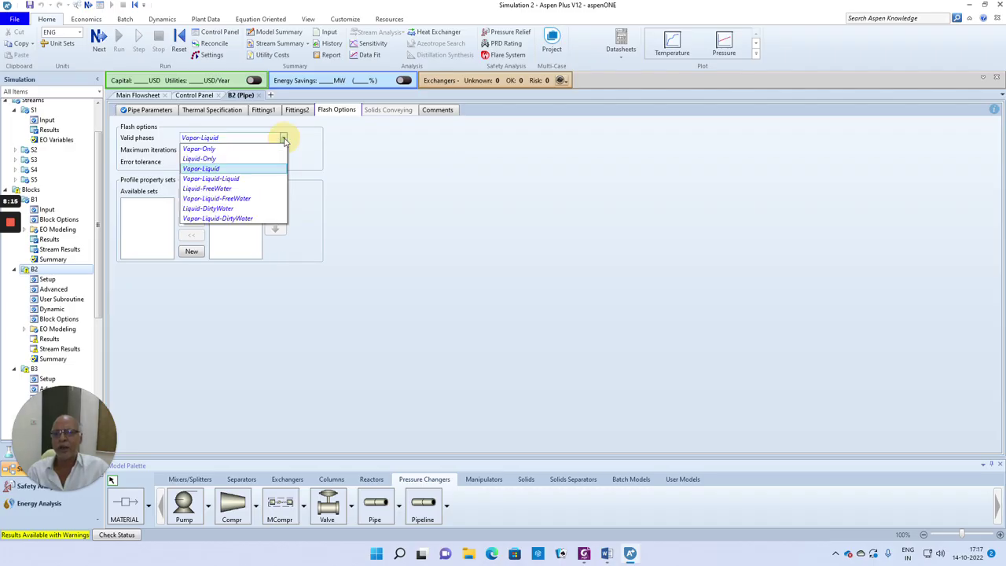
left_click(201, 159)
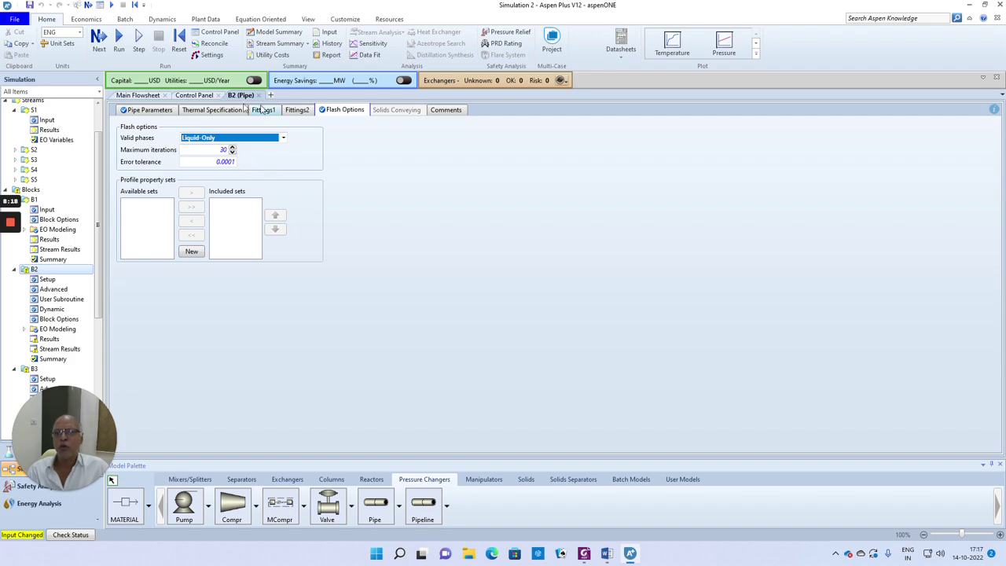
Close pipe B2's form and set the valid phases in pipe B3's flash options to Liquid-Only.
left_click(259, 95)
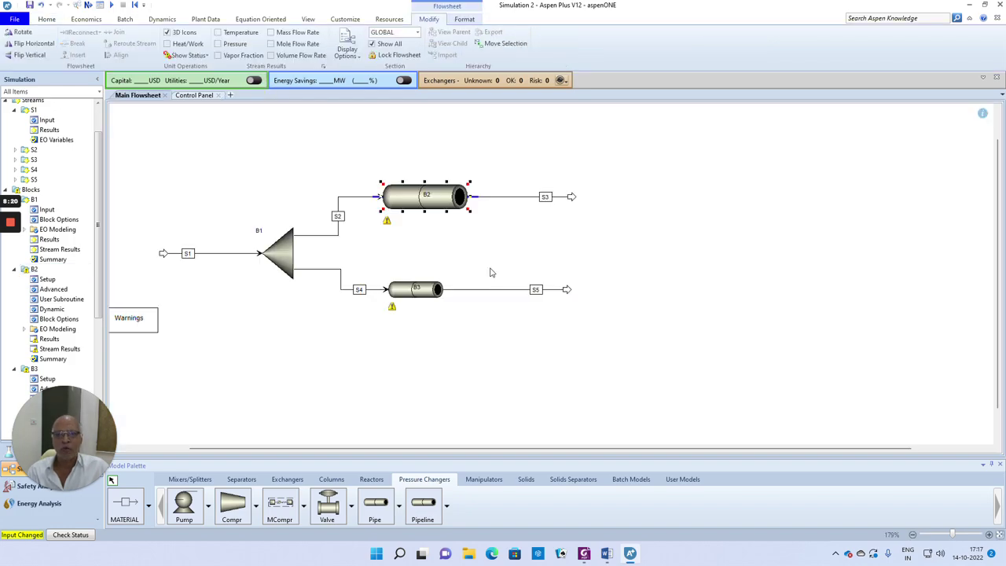
left_click(417, 290)
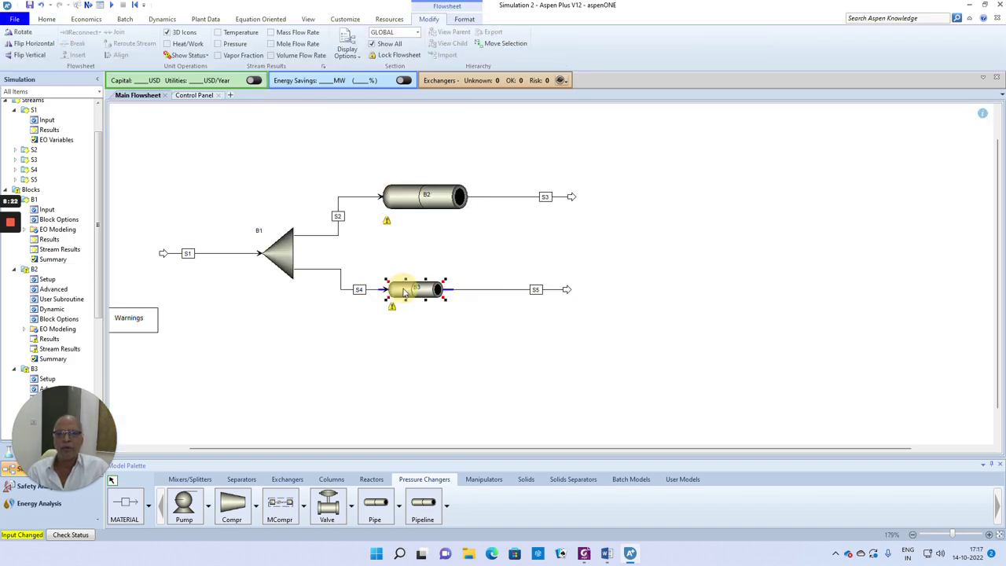
double_click(415, 290)
left_click(336, 110)
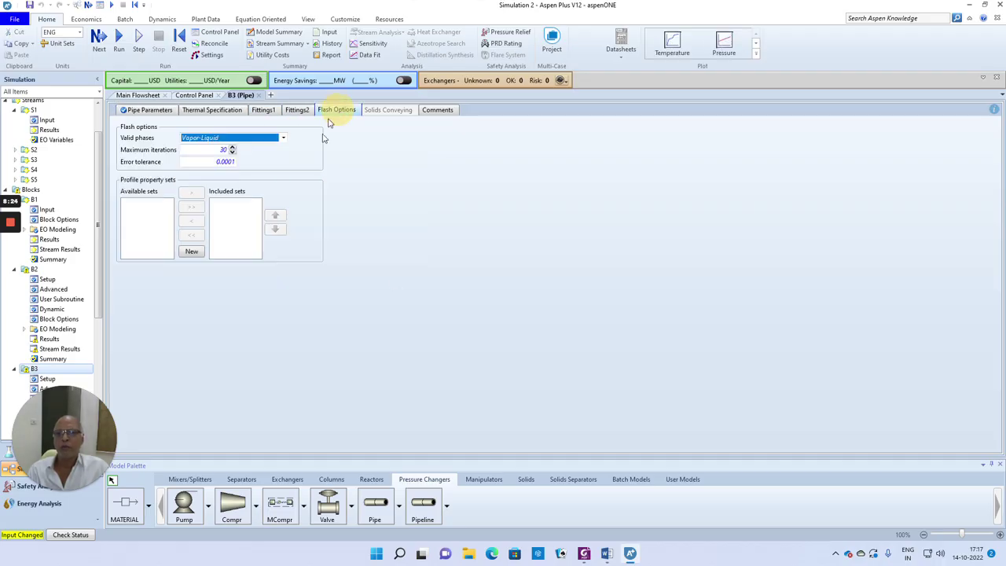
left_click(283, 138)
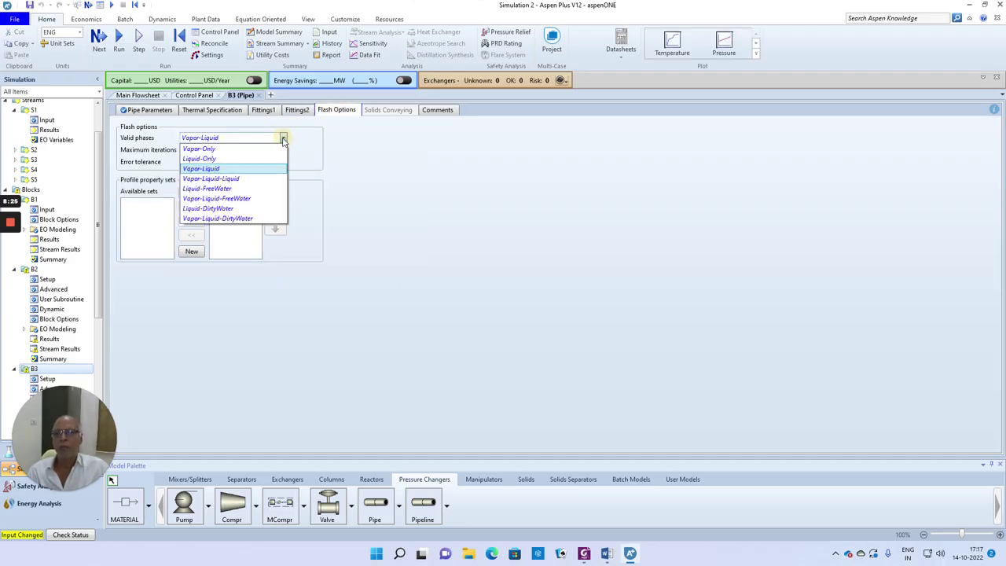
left_click(227, 158)
left_click(487, 236)
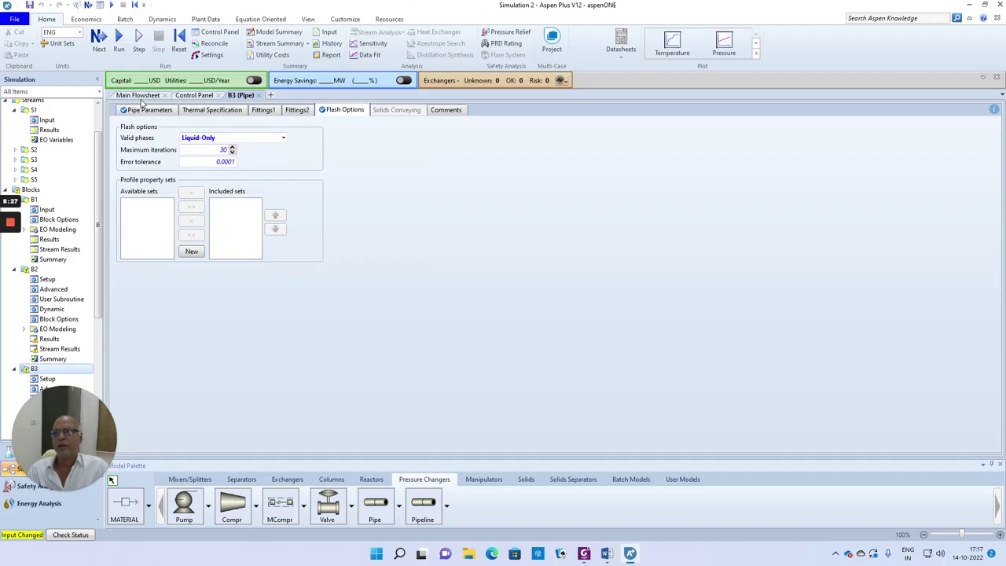
Reinitialize the whole simulation, purging its results, and run it again.
left_click(179, 47)
left_click(452, 303)
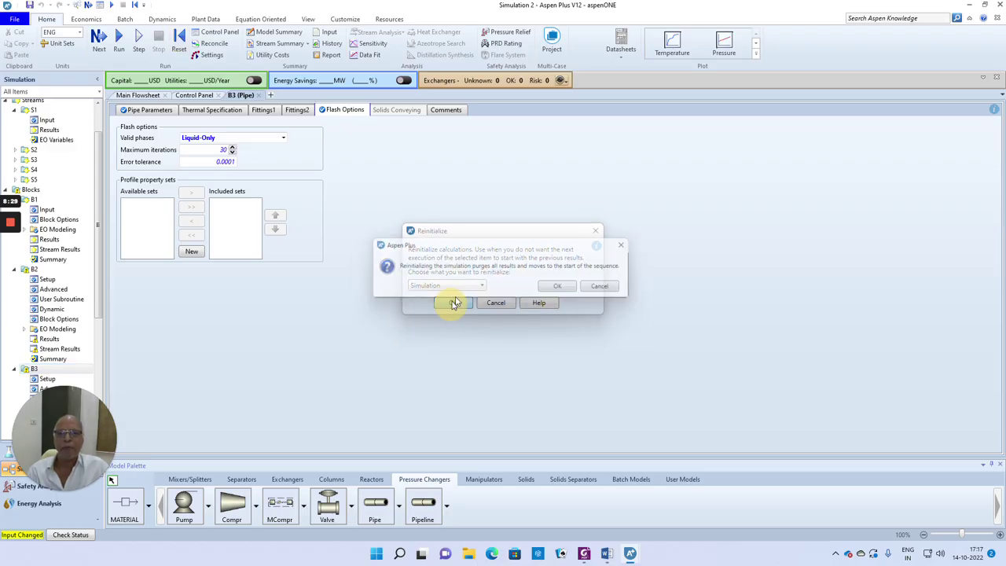
left_click(560, 288)
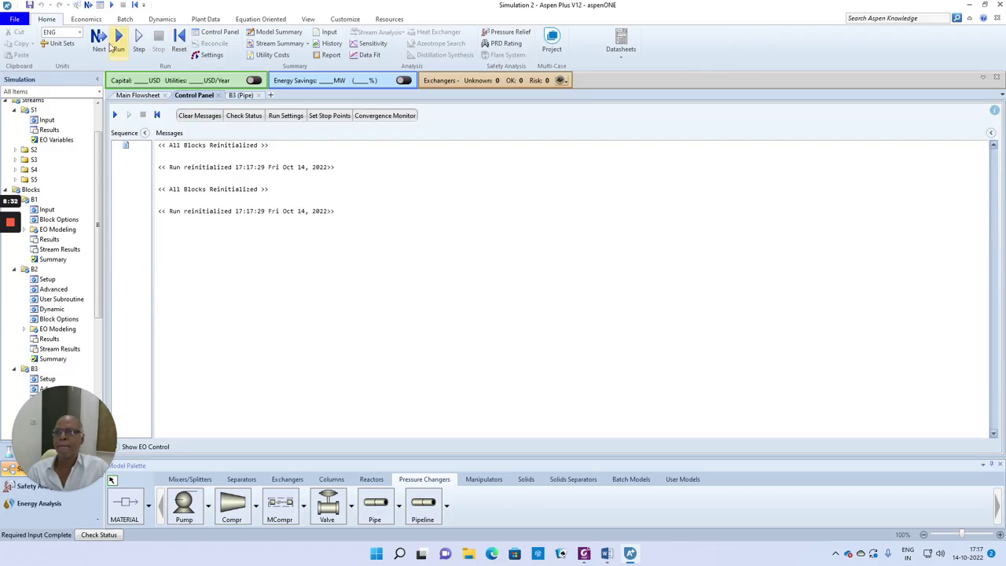
left_click(561, 296)
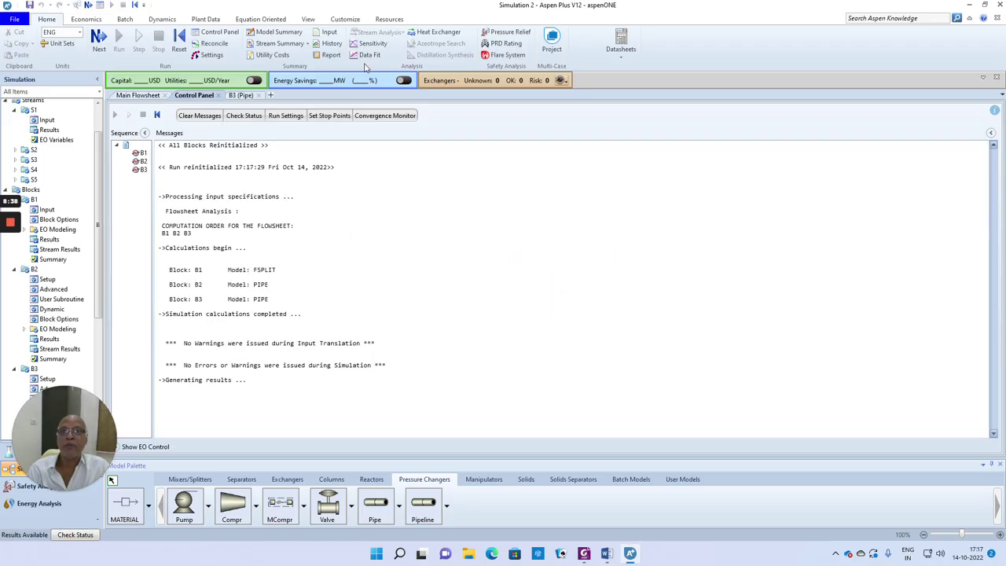
Open pipe B2's stream results from the flowsheet and show the S2 and S3 pressures in bar.
left_click(130, 95)
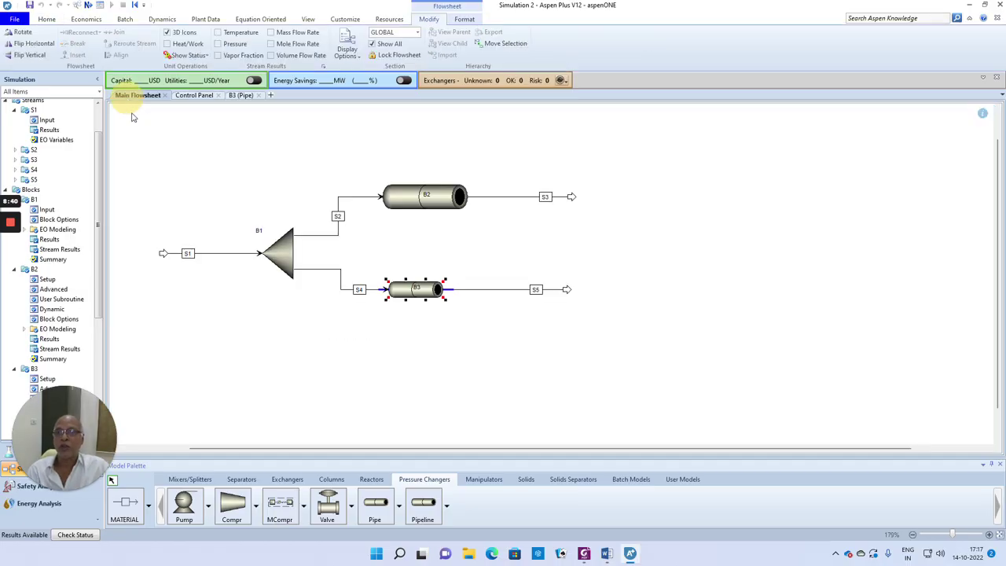
right_click(418, 202)
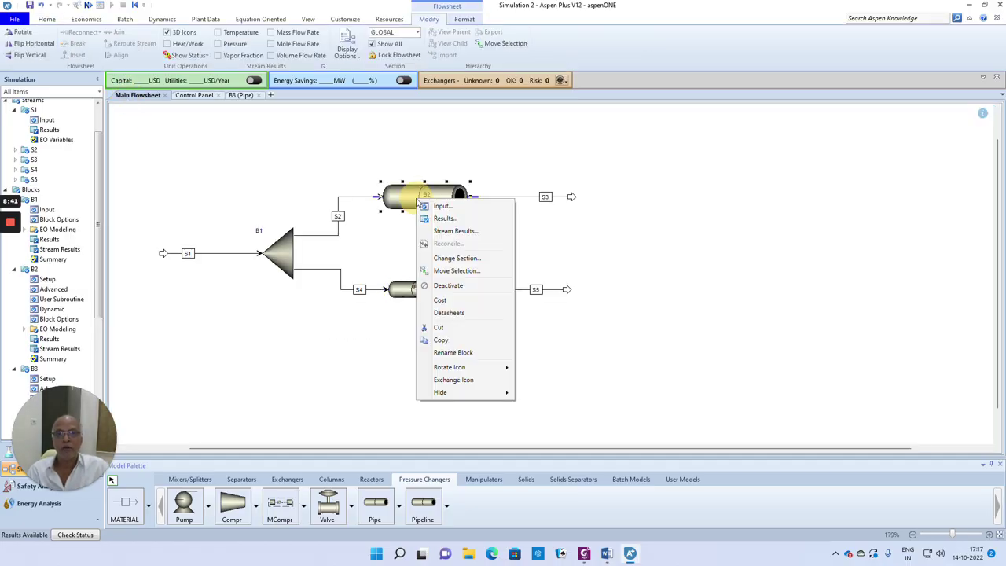
left_click(455, 231)
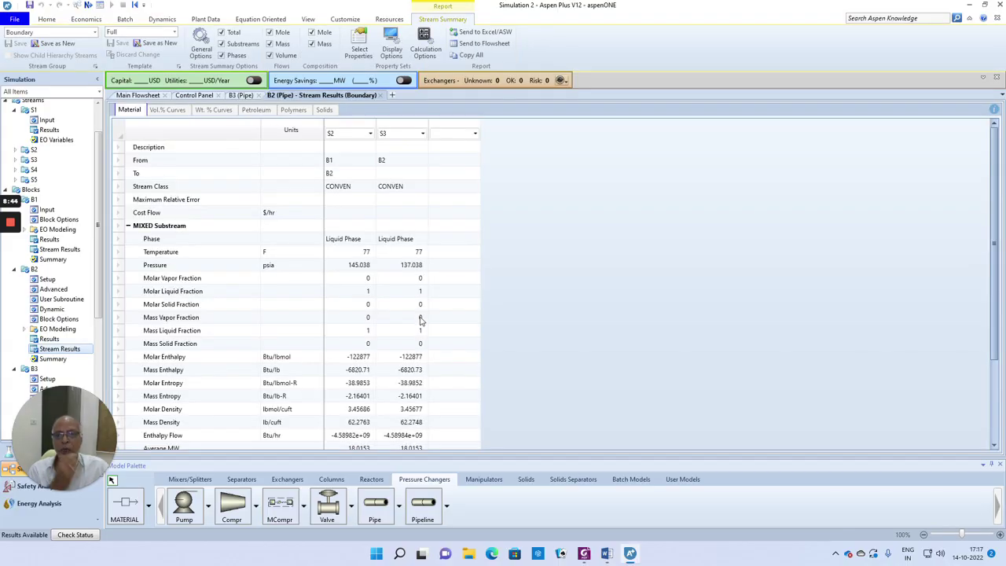
left_click(301, 265)
left_click(303, 266)
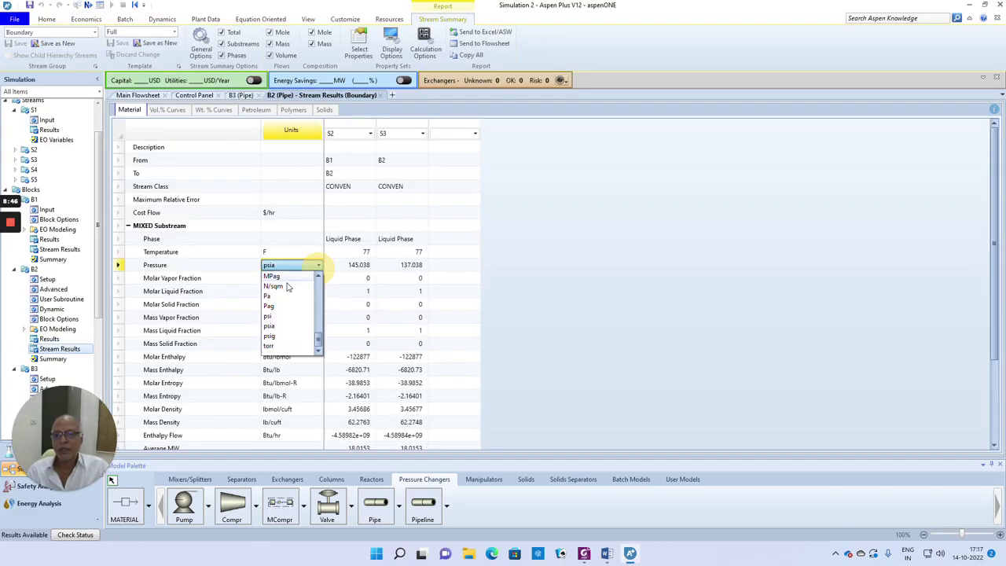
left_click_drag(319, 343, 316, 288)
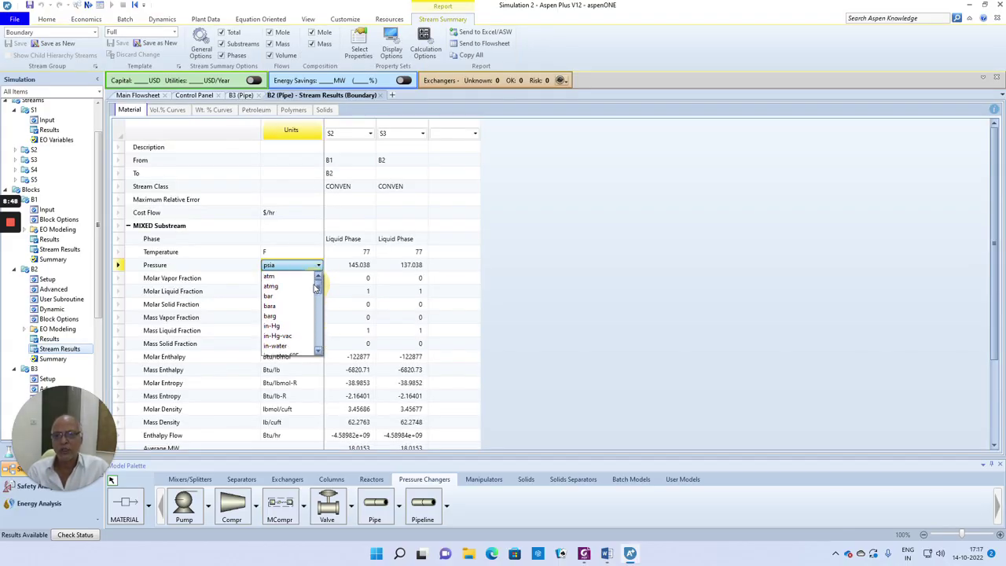
left_click(277, 297)
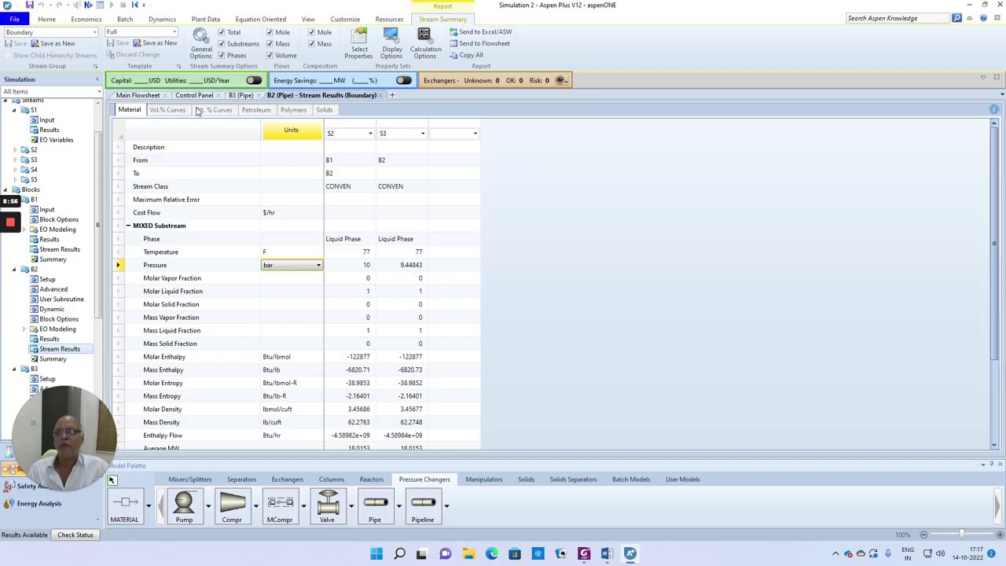
Open pipe B3's stream results from the flowsheet and show the S4 and S5 pressures in bar.
left_click(155, 95)
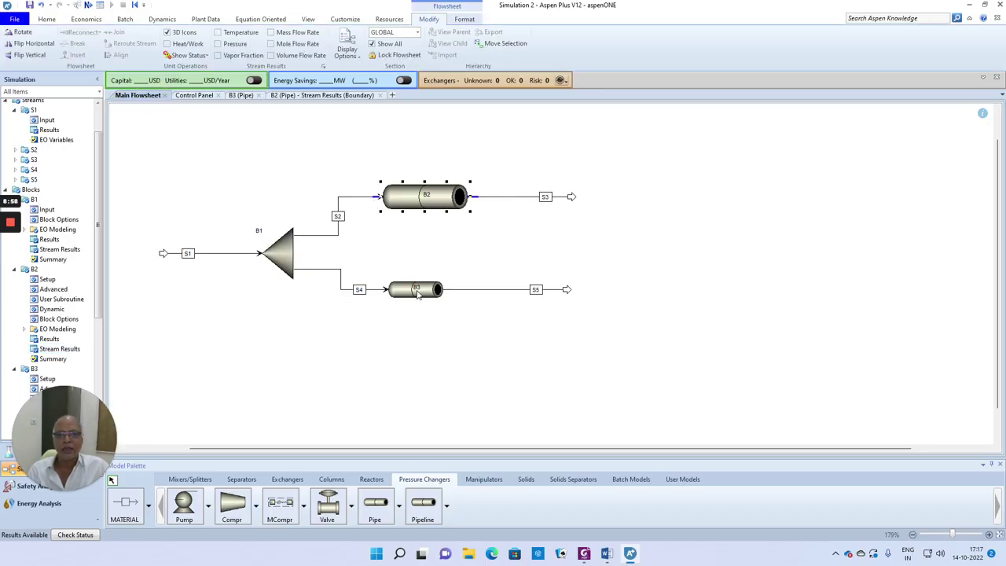
right_click(419, 292)
left_click(455, 322)
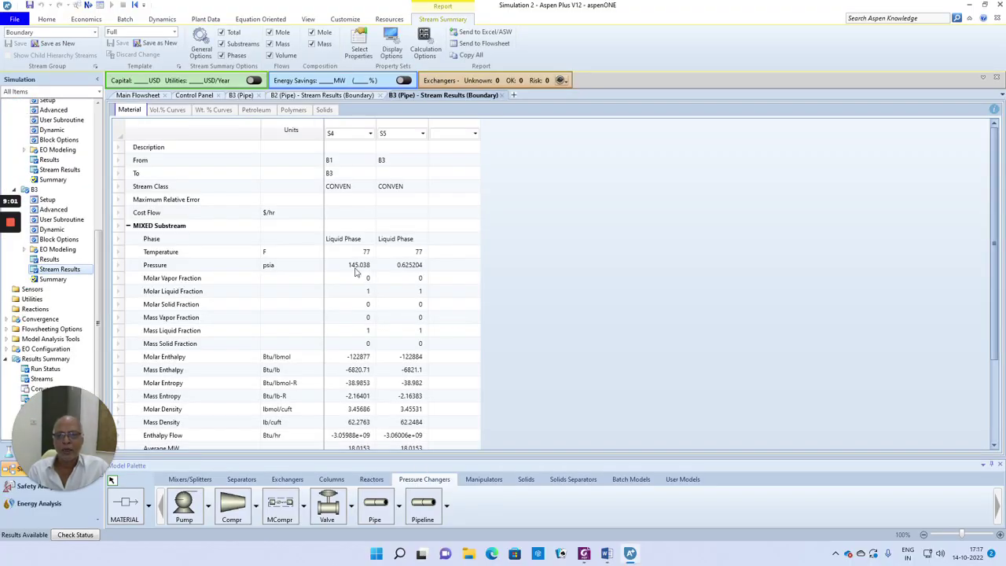
left_click(314, 268)
left_click(318, 265)
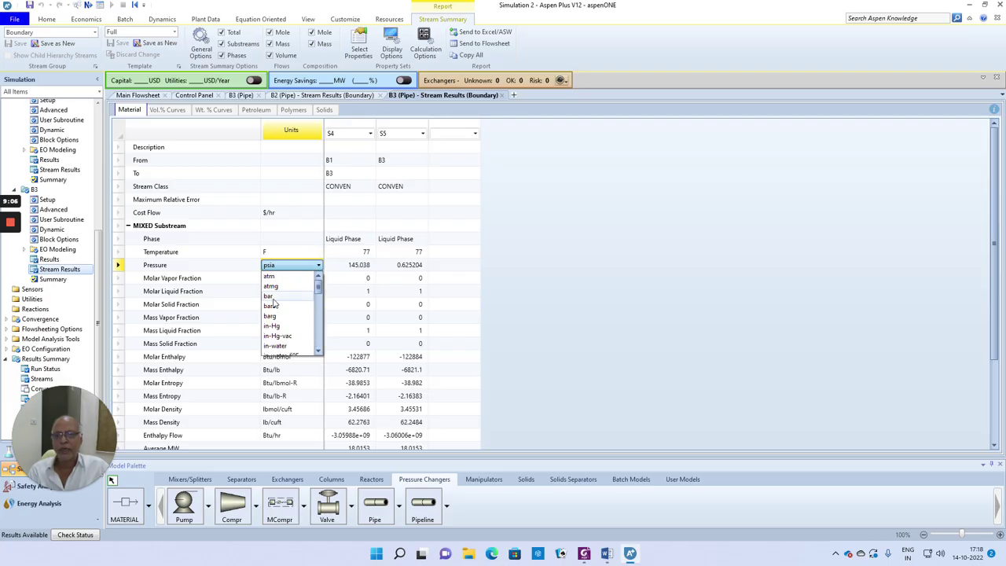
left_click(284, 296)
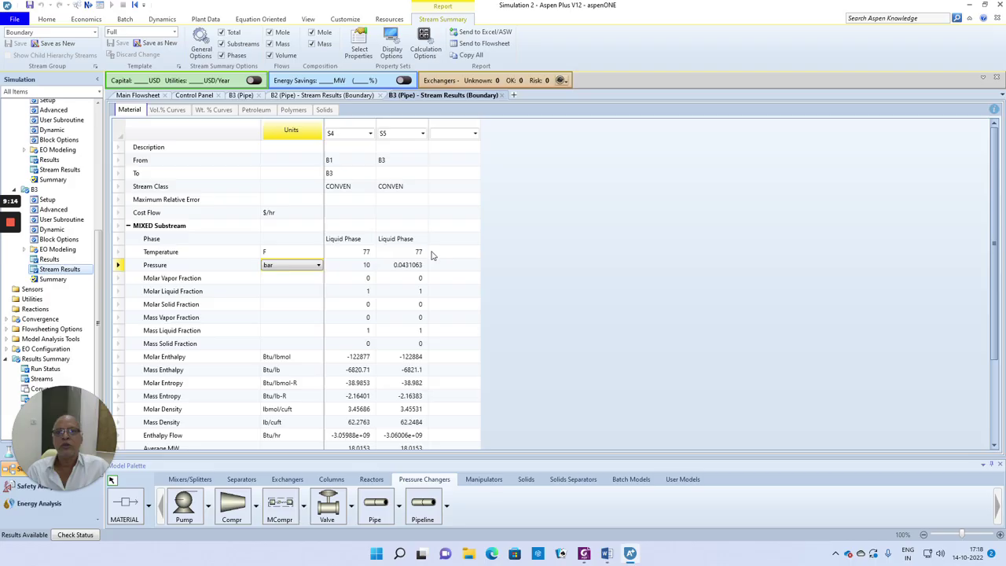
Close both pipes' stream results, the B3 form and the Control Panel, leaving only the main flowsheet open.
left_click(502, 95)
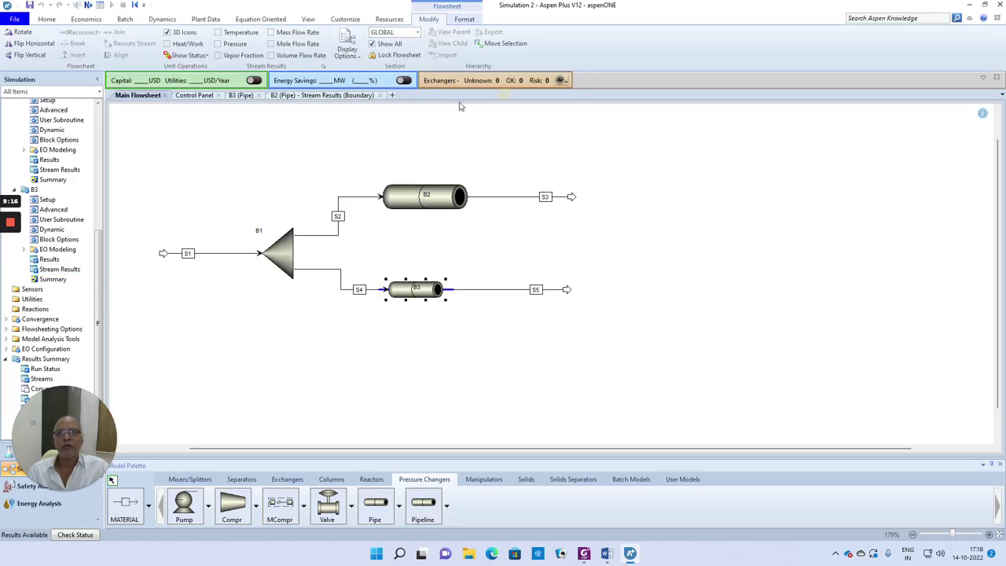
left_click(380, 95)
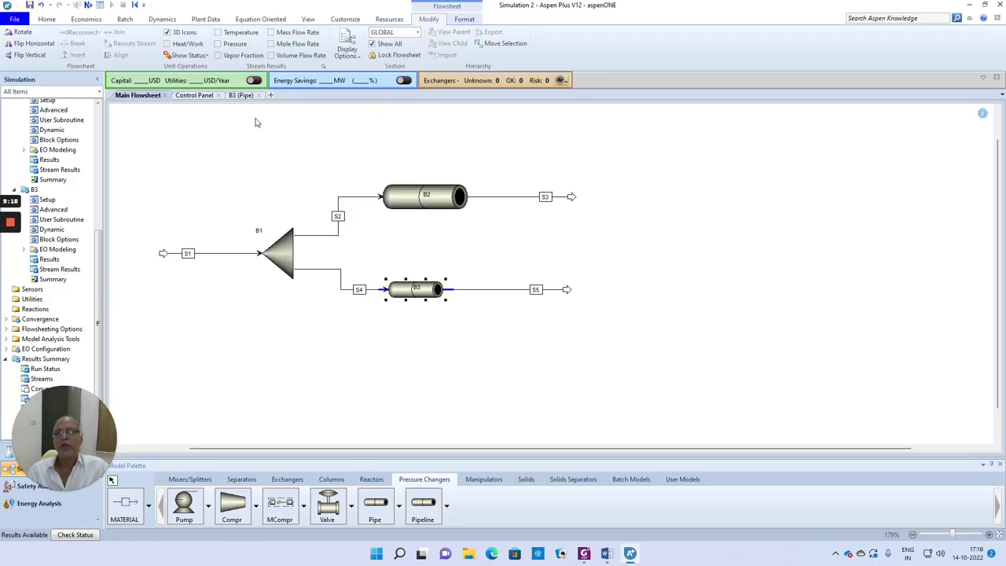
left_click(258, 95)
left_click(220, 95)
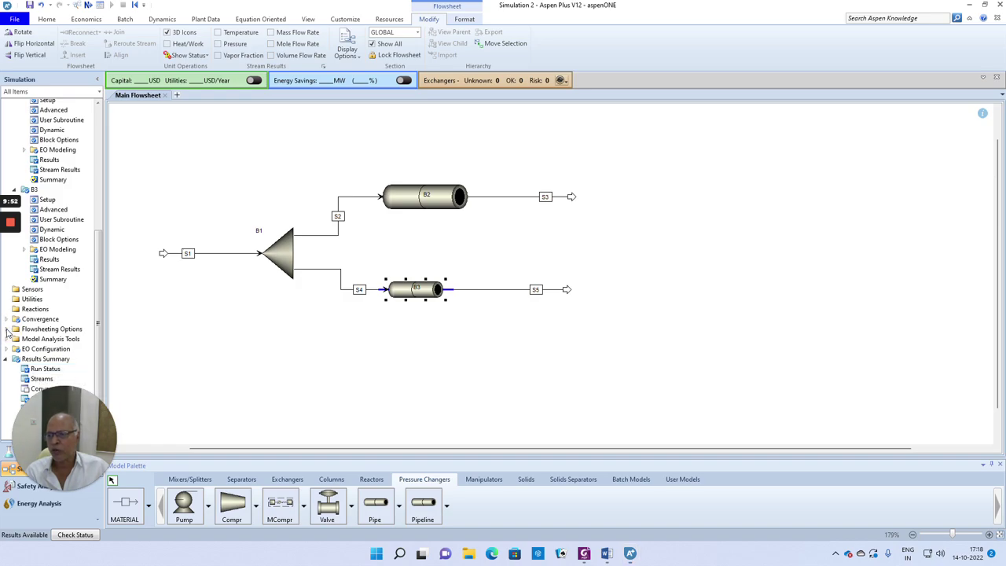
Create a new design specification with the ID DS-1 in the flowsheeting options.
left_click(31, 330)
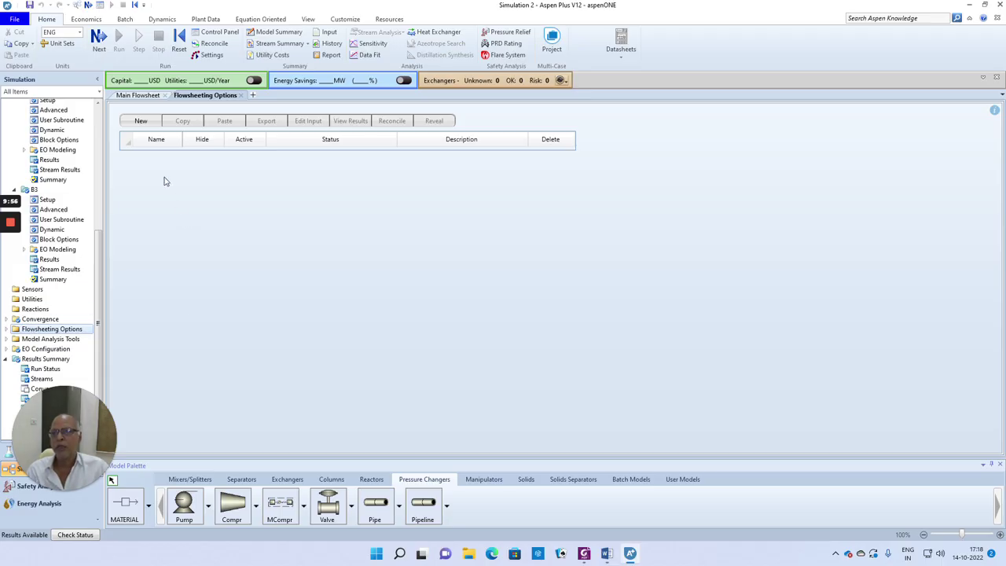
left_click(139, 121)
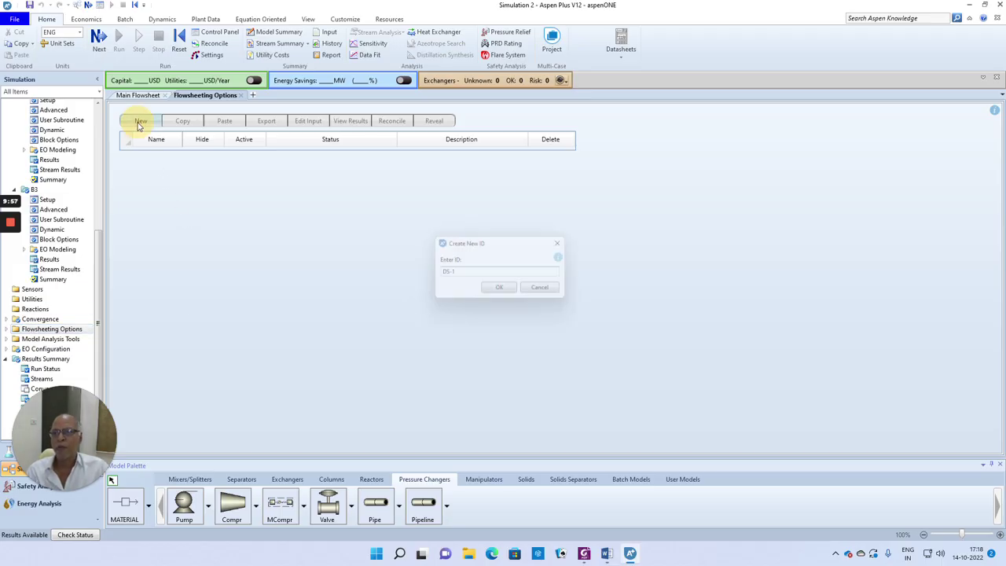
left_click(502, 291)
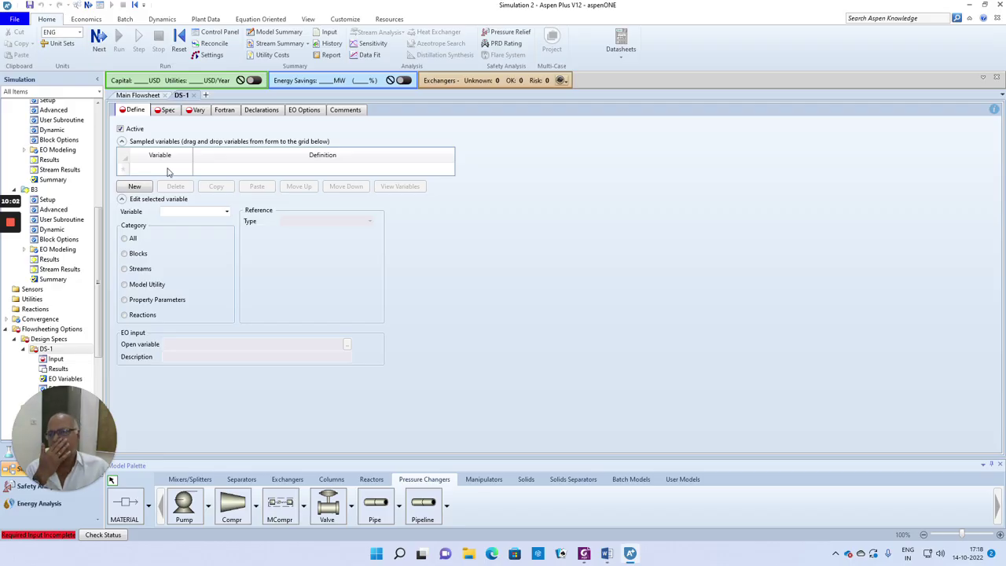
Check the pipe outlet streams on the flowsheet and add a sampled variable named P1 to design spec DS-1.
left_click(167, 171)
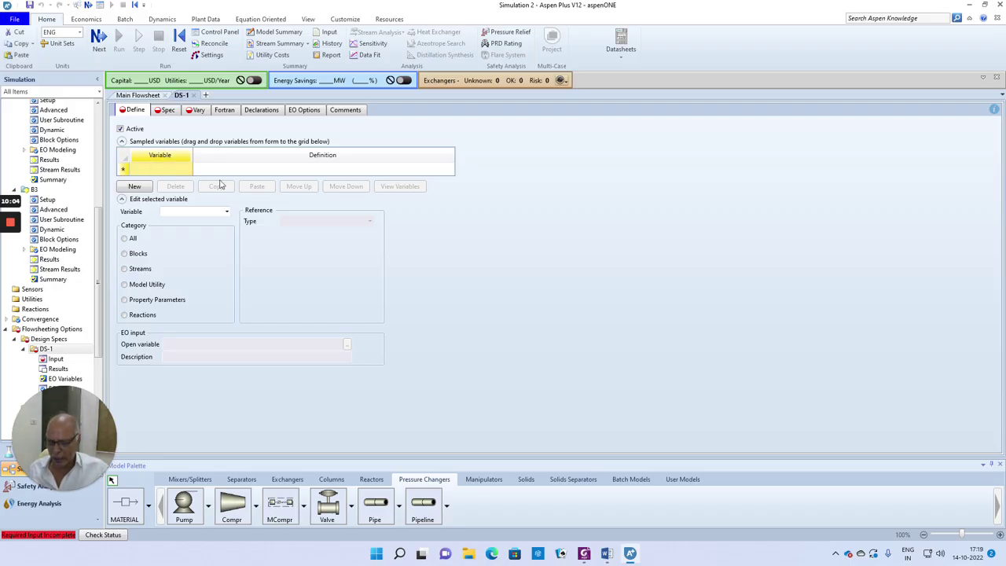
left_click(137, 95)
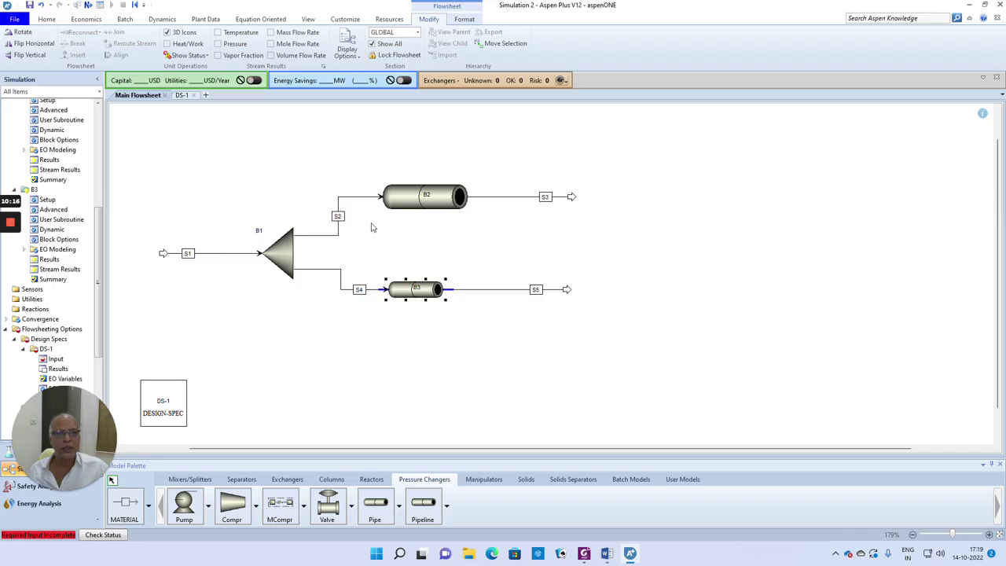
left_click(182, 95)
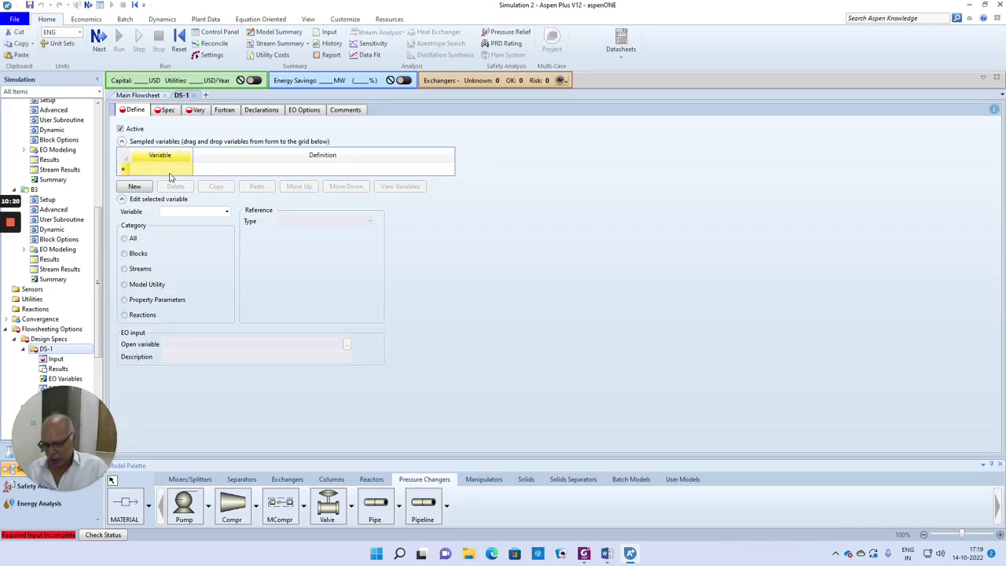
type("P1")
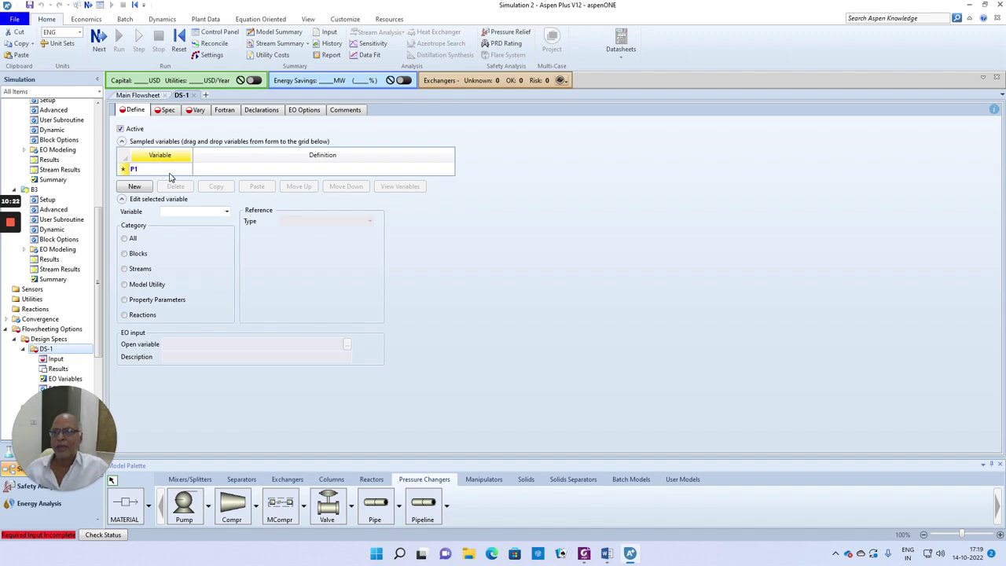
left_click(124, 169)
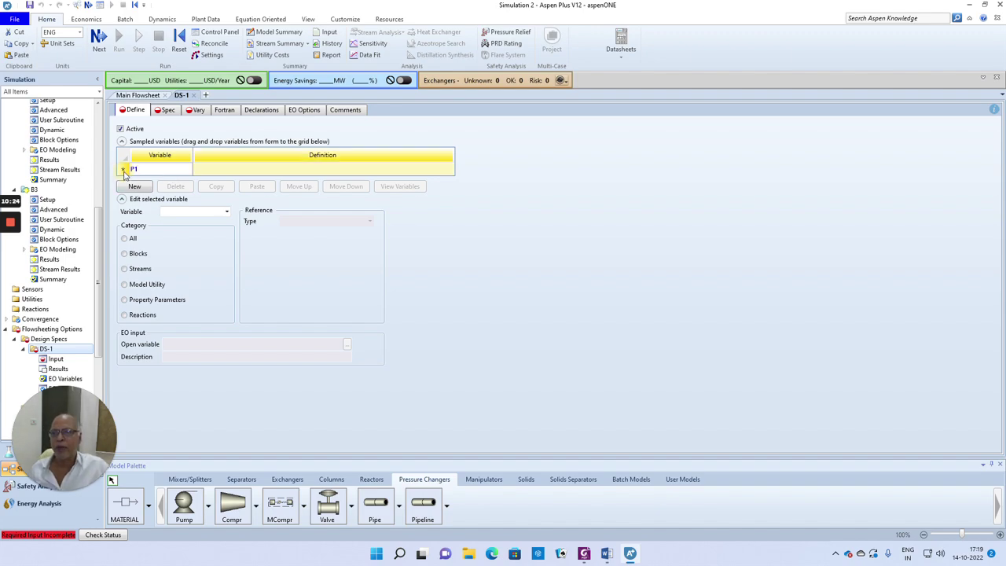
Define P1 as a Streams-category Stream-Var reference to the PRES variable of stream S3.
left_click(124, 282)
left_click(369, 234)
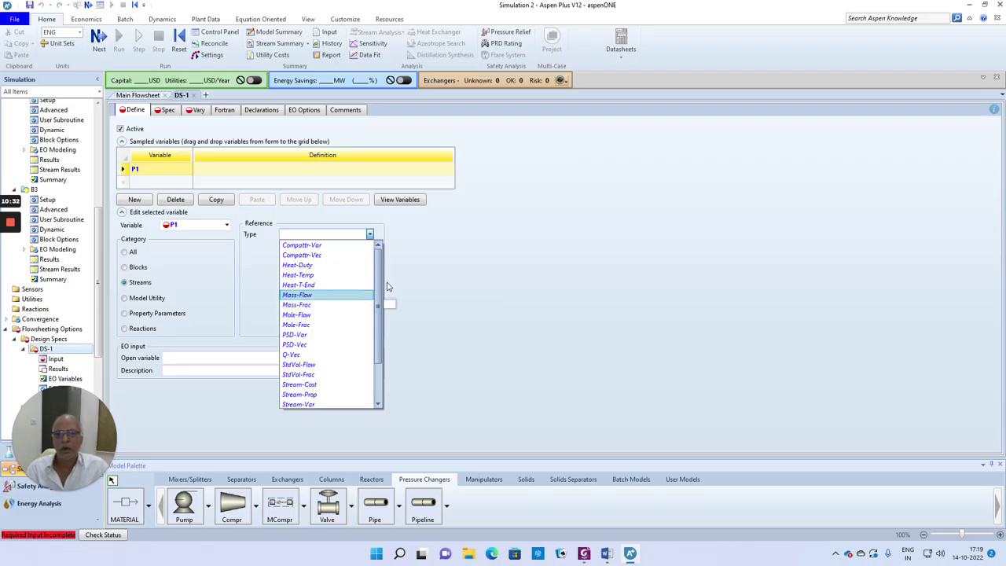
scroll(376, 336, "down", 2)
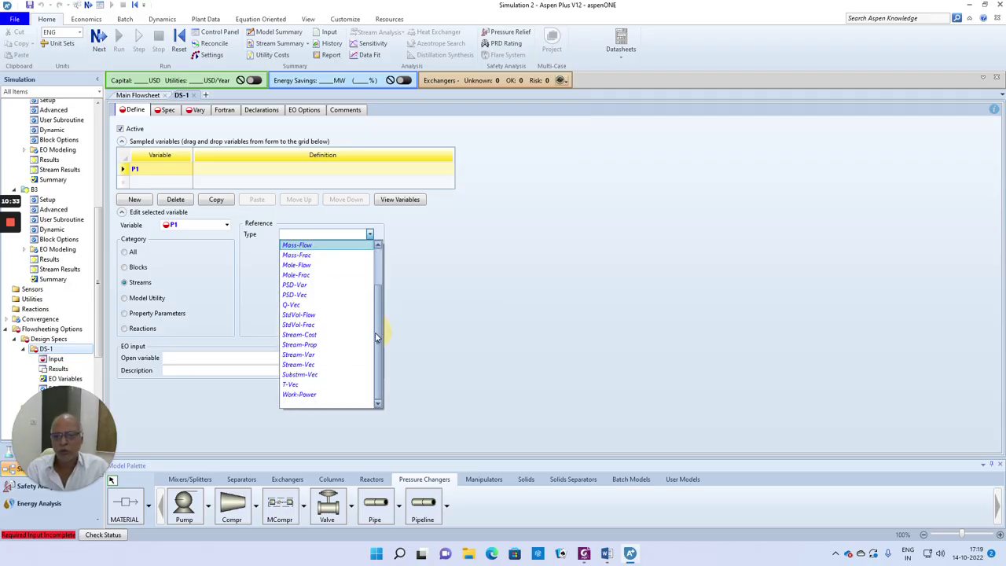
left_click(302, 354)
left_click(370, 246)
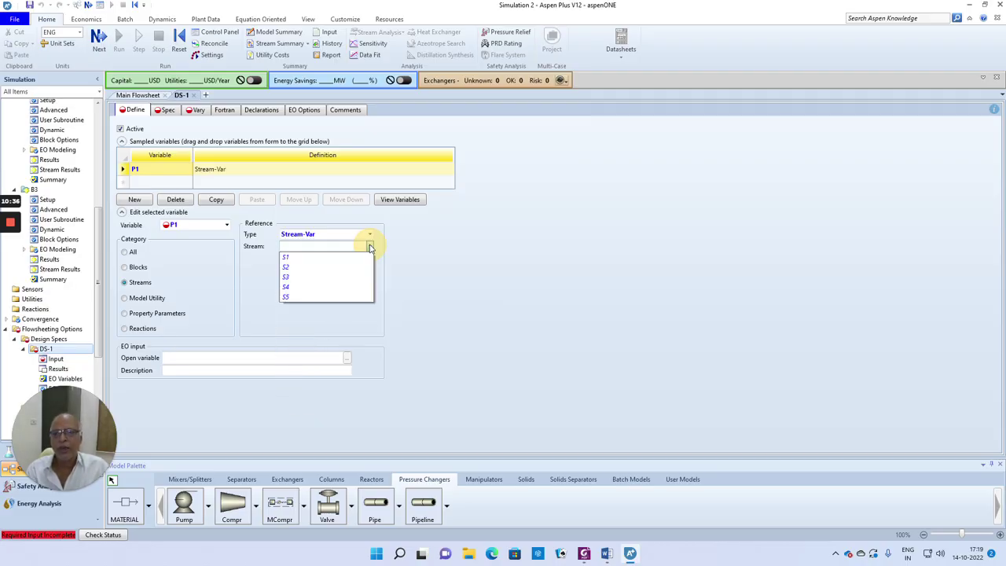
left_click(288, 278)
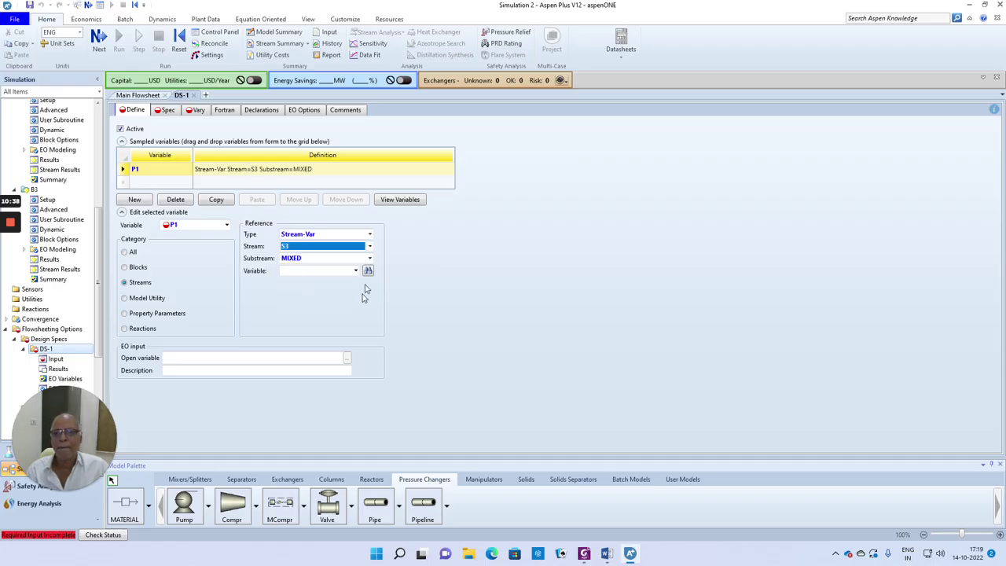
left_click(356, 271)
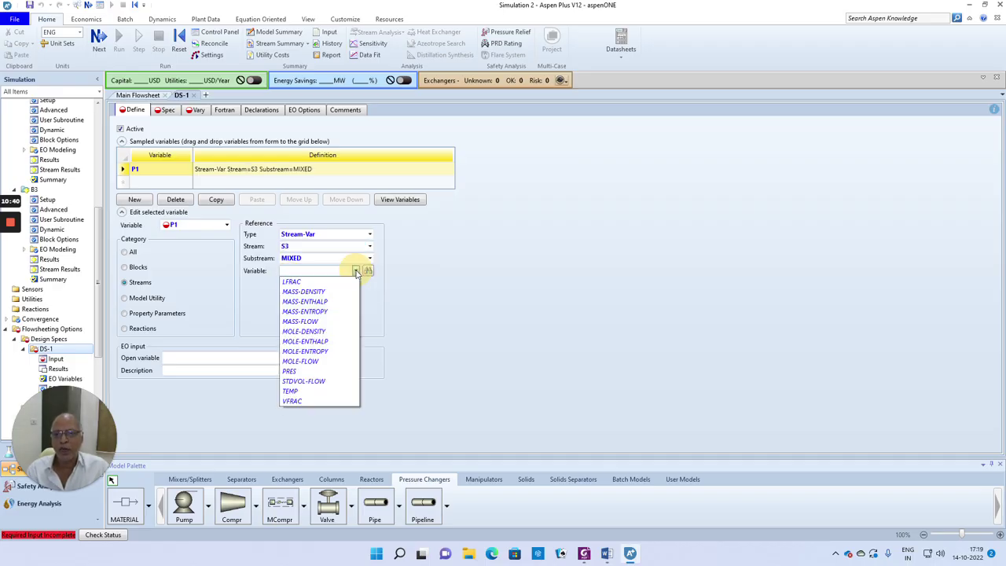
left_click(313, 371)
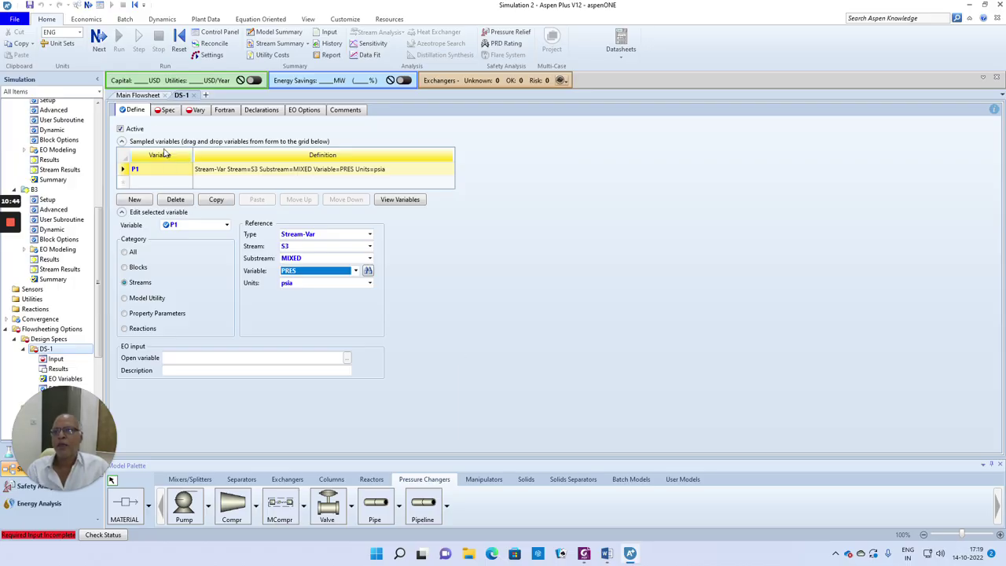
Add a second sampled variable named P2 to design spec DS-1.
left_click(135, 200)
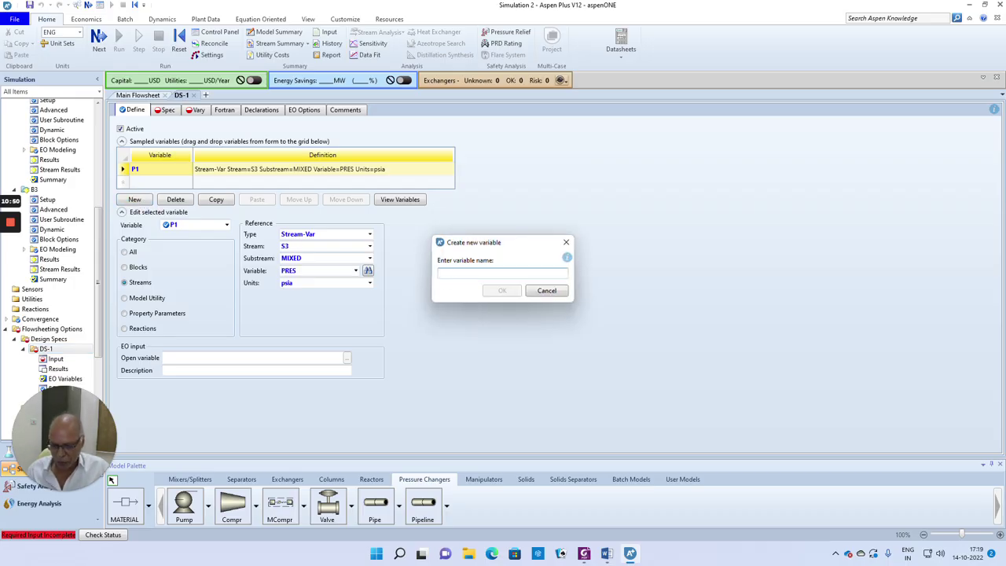
type("P2")
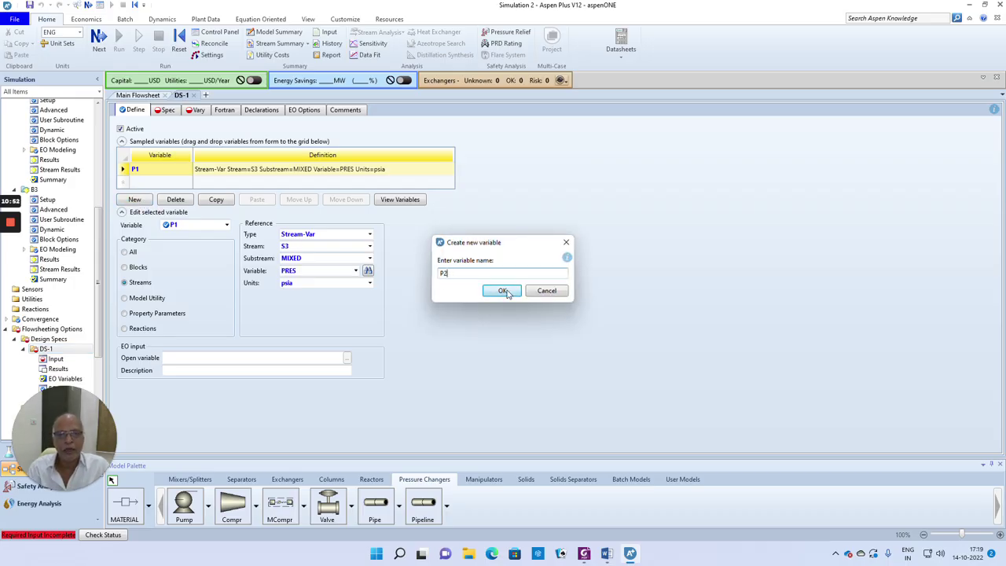
left_click(507, 290)
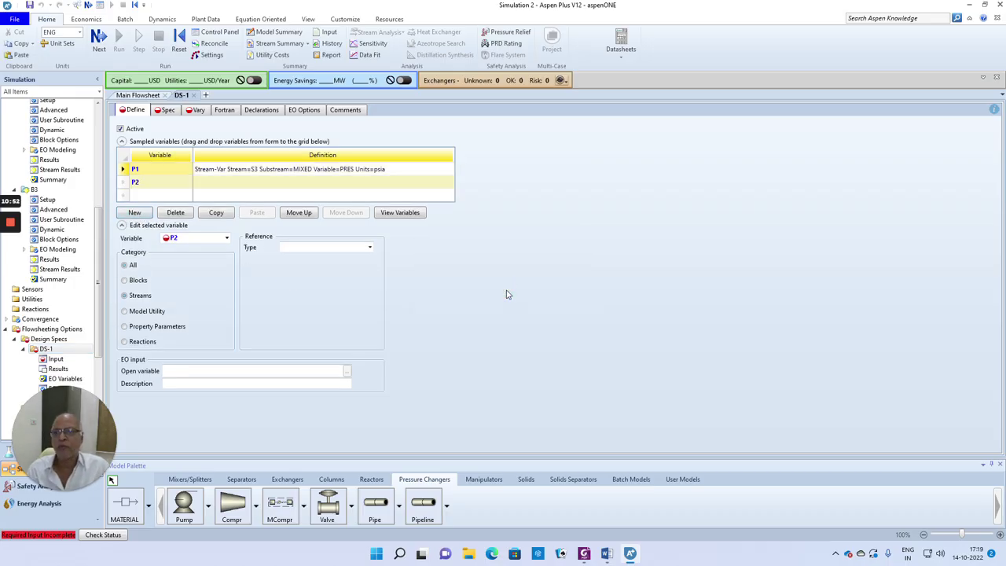
Define P2 as a Streams-category Stream-Var reference to the PRES variable of stream S5.
left_click(124, 295)
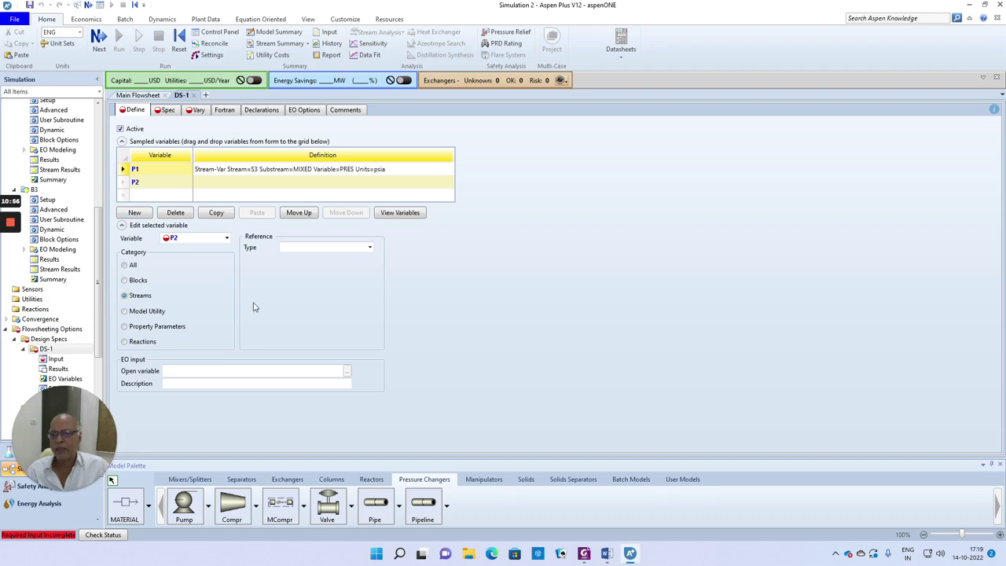
left_click(368, 247)
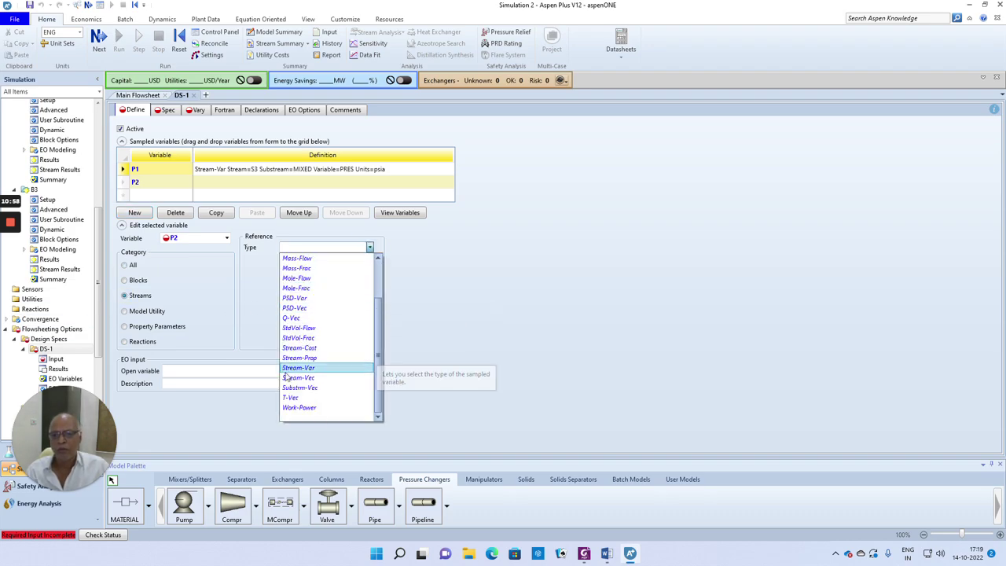
left_click(292, 368)
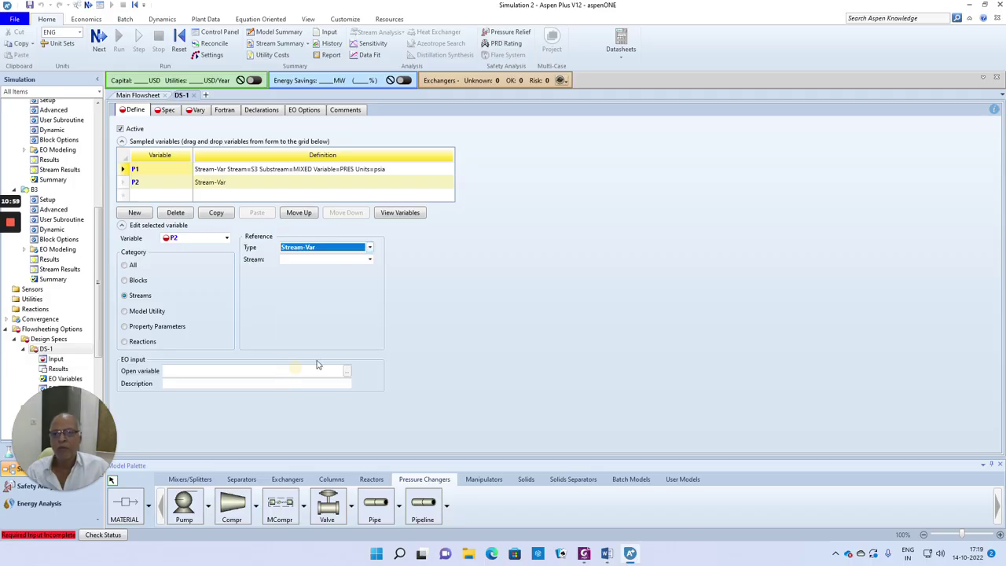
left_click(369, 259)
left_click(305, 315)
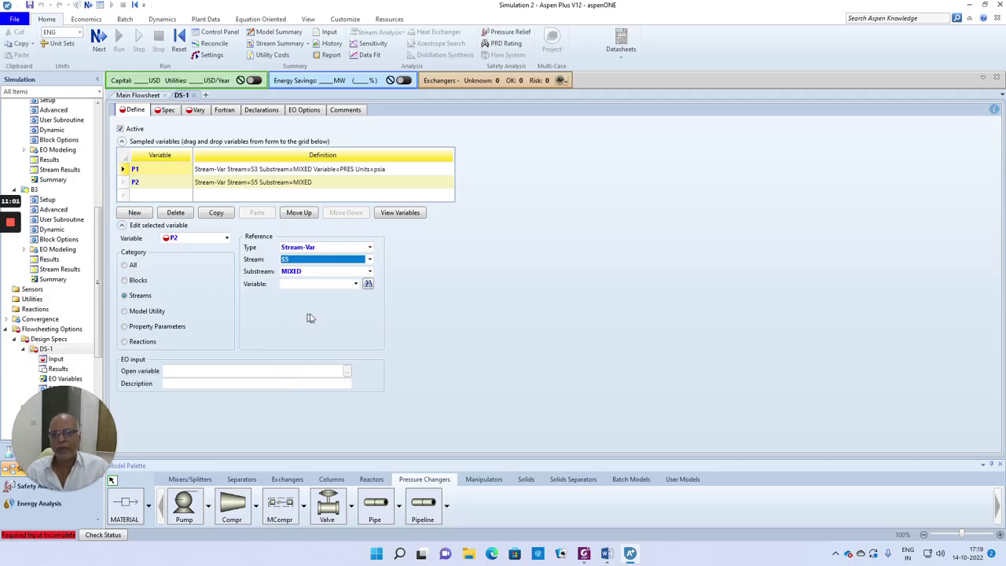
left_click(355, 284)
left_click(297, 384)
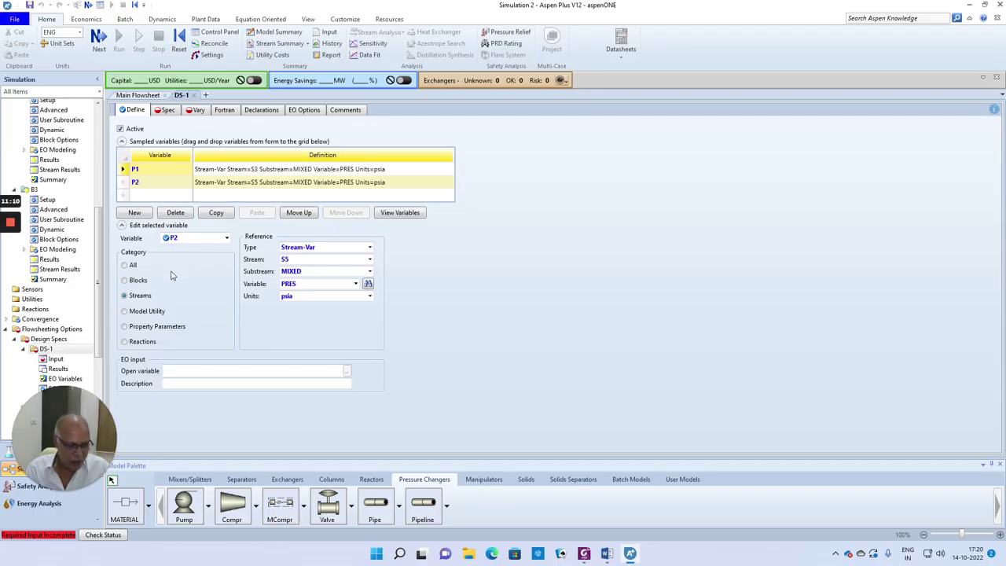
Enter the DS-1 specification expression P1 - P2 with a target of 0 and a tolerance of 0.0001.
left_click(101, 49)
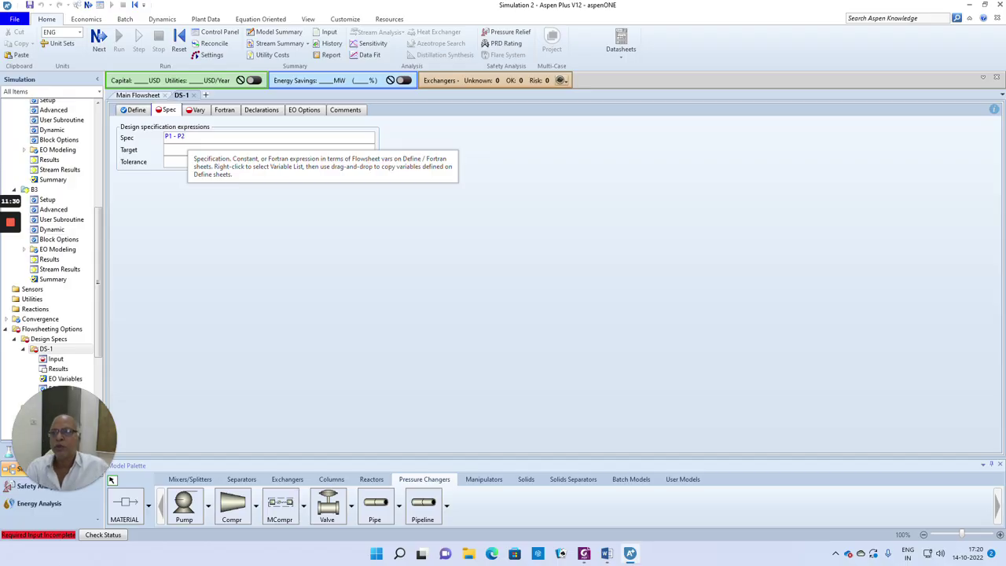
key("Tab")
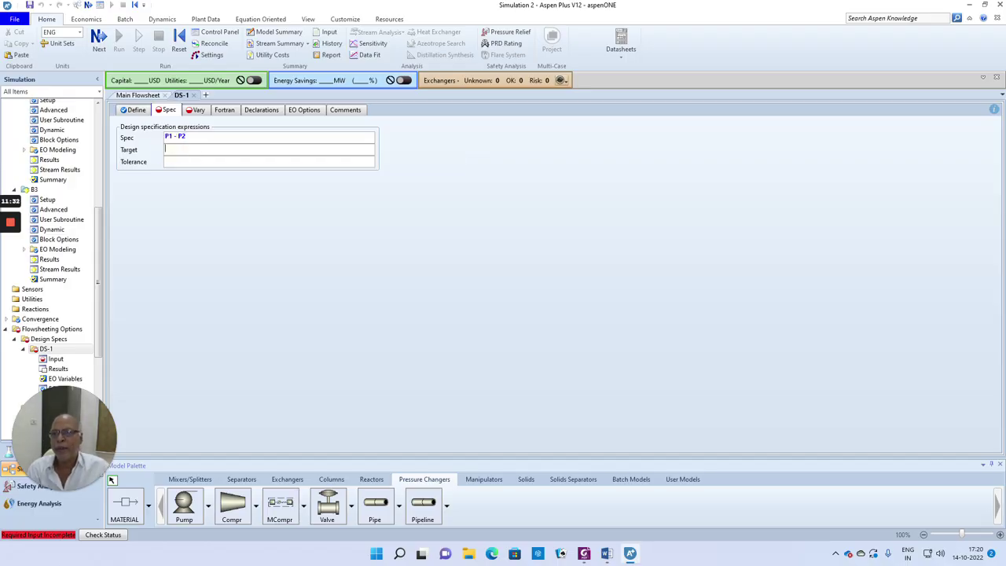
type("0")
key("Tab")
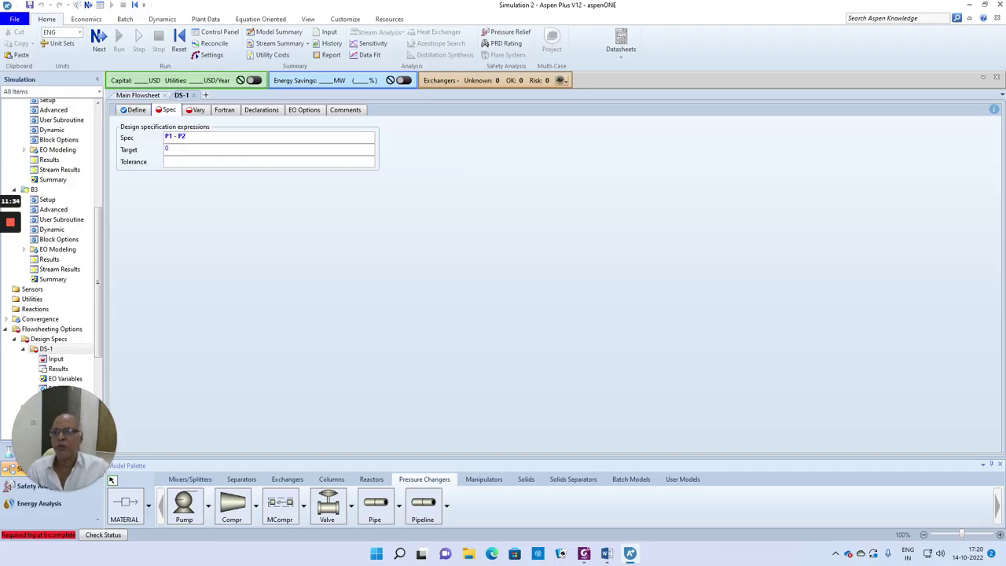
key("Tab")
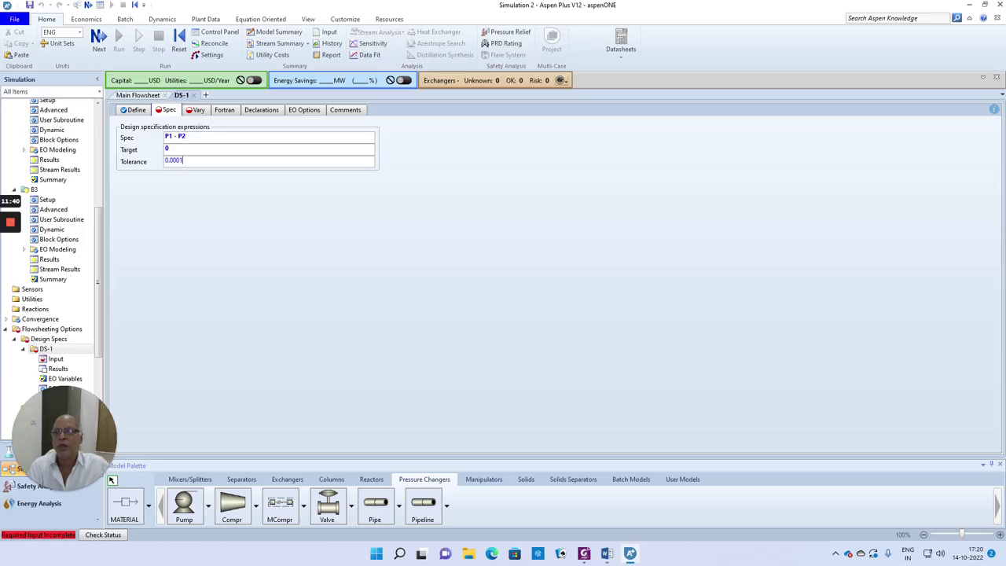
key("Return")
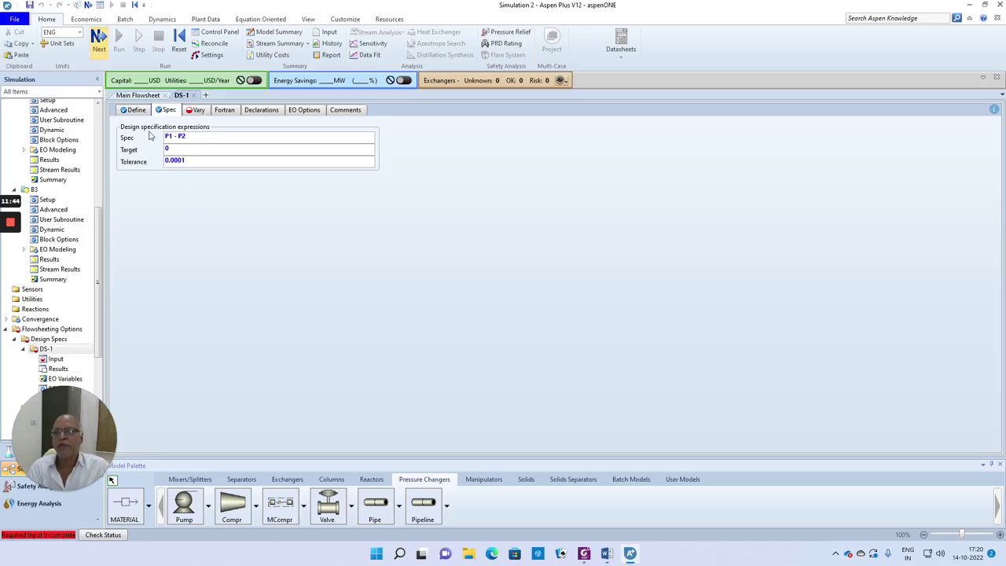
Set the DS-1 manipulated variable to the Block-Var FLOW/FRAC of block B1 for outlet stream S2.
left_click(98, 38)
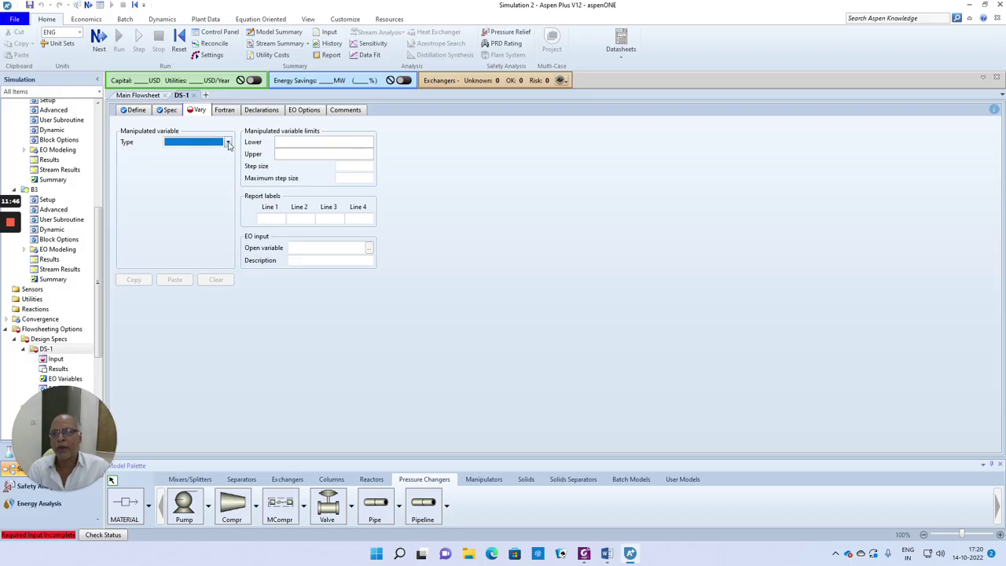
left_click(228, 143)
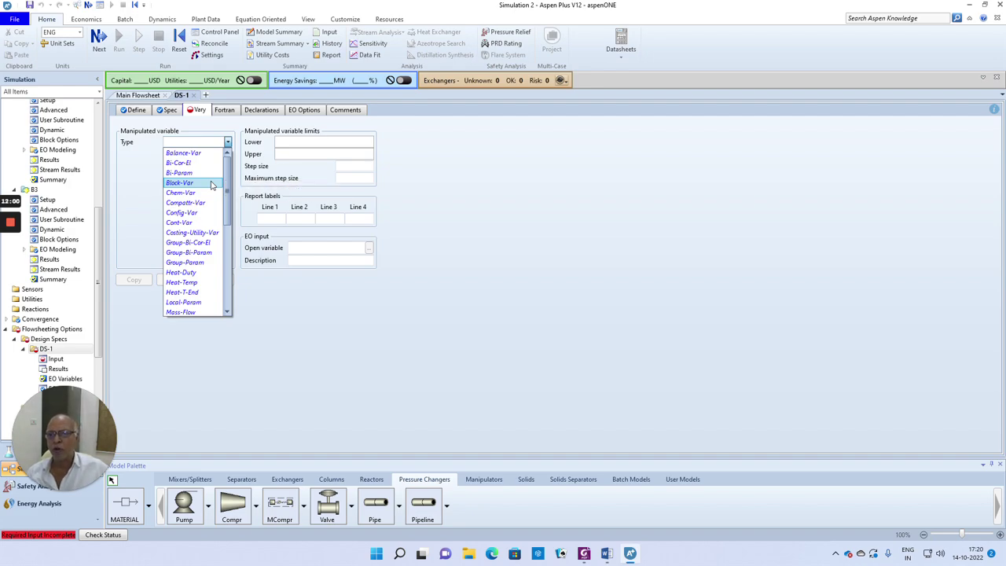
left_click(211, 183)
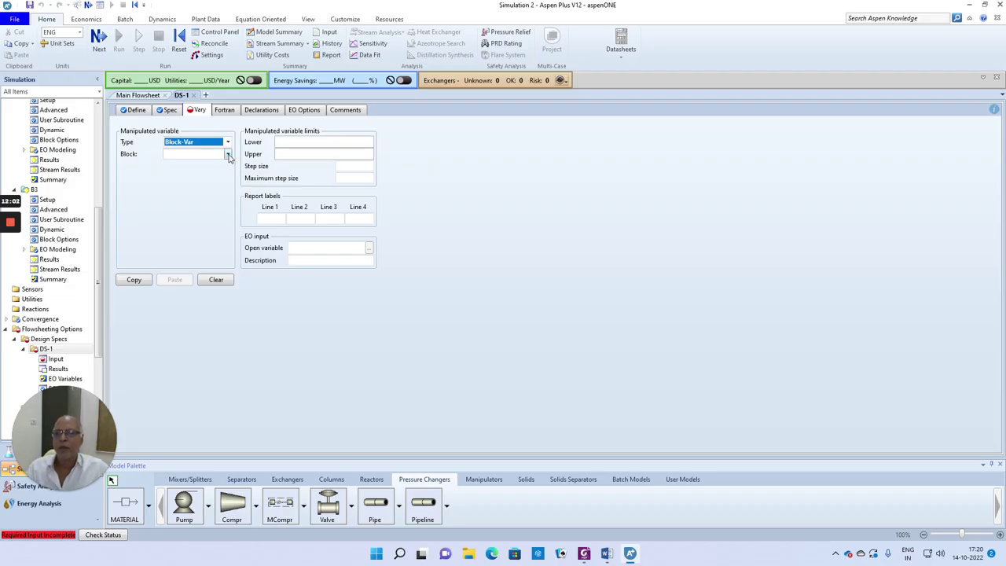
left_click(227, 155)
left_click(169, 165)
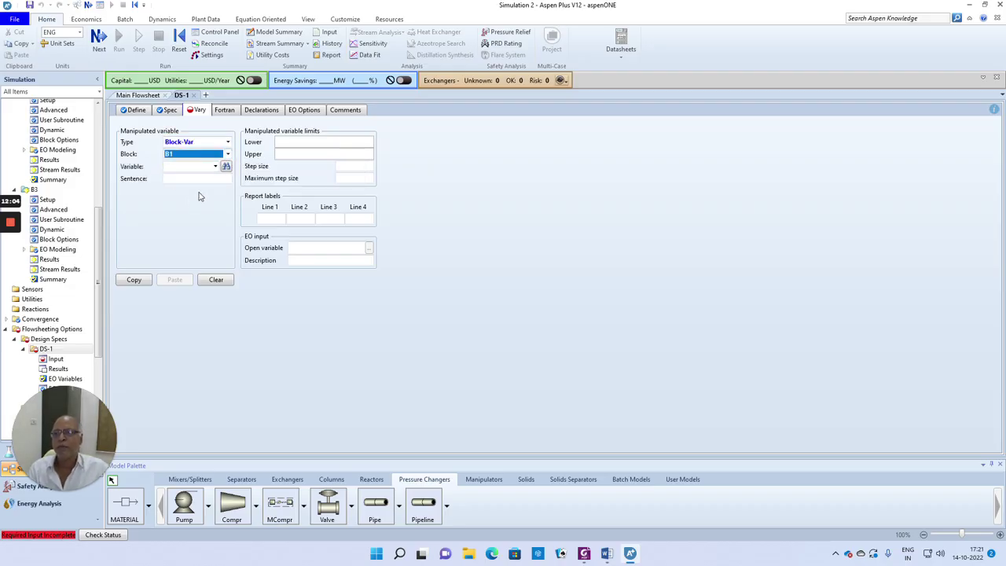
left_click(216, 167)
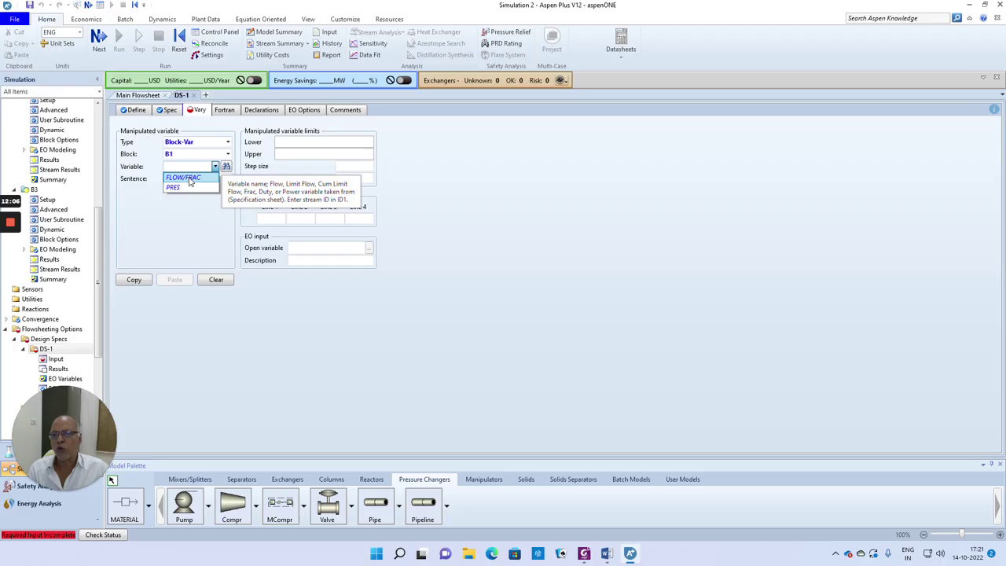
left_click(190, 180)
left_click(227, 191)
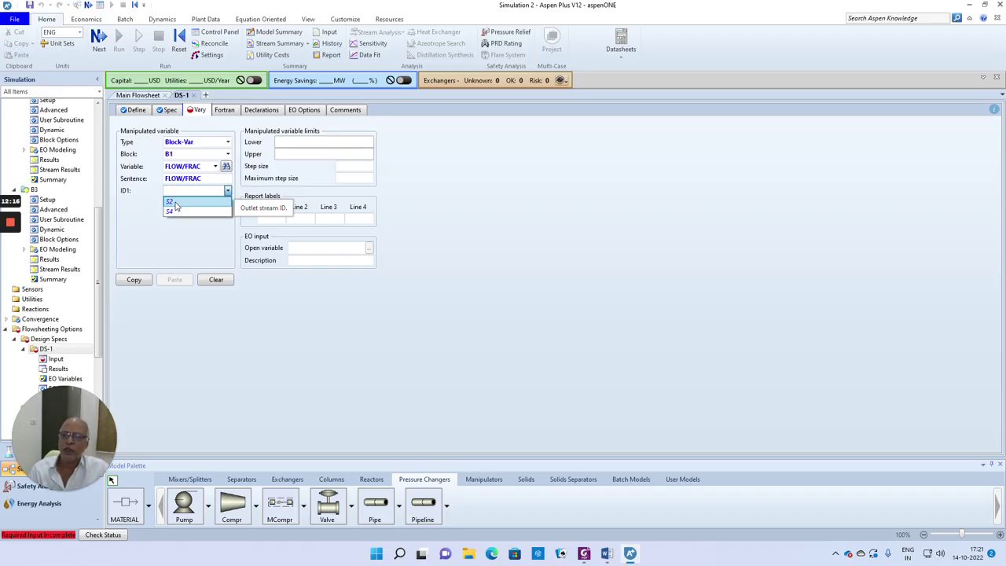
left_click(172, 202)
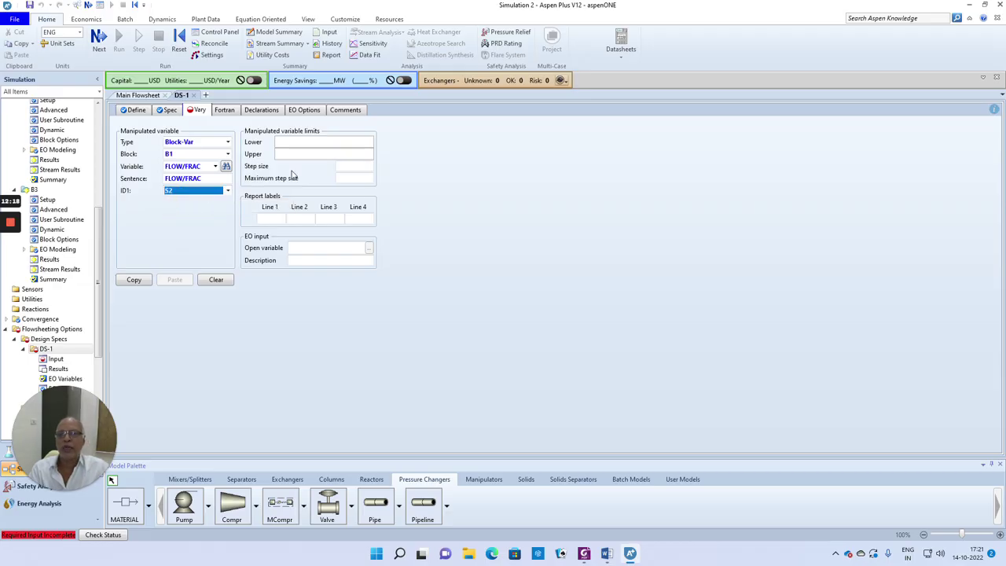
Limit the manipulated flow fraction to a lower bound of 0.6 and an upper bound of 0.95.
left_click(319, 142)
type("0")
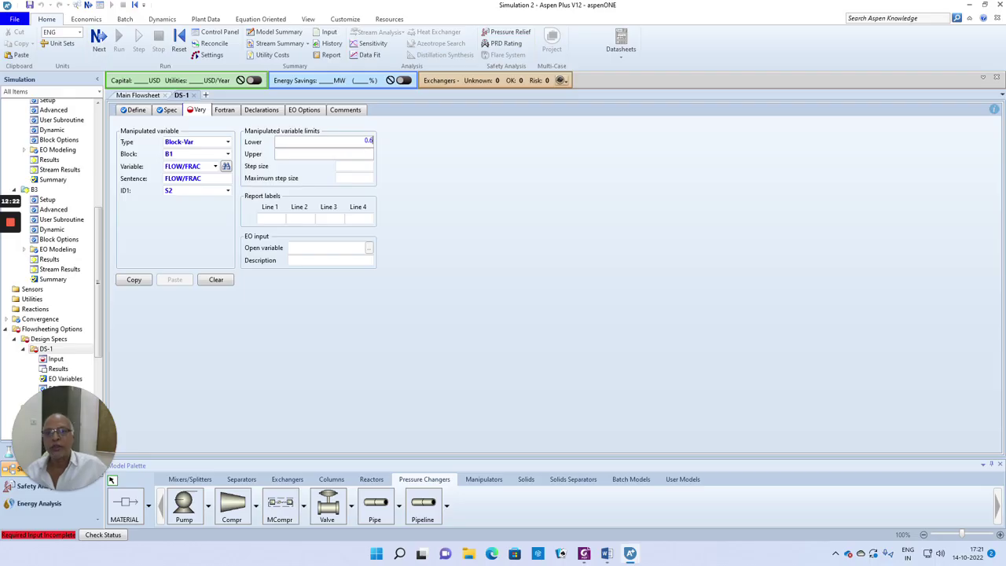
type(".6")
key("Tab")
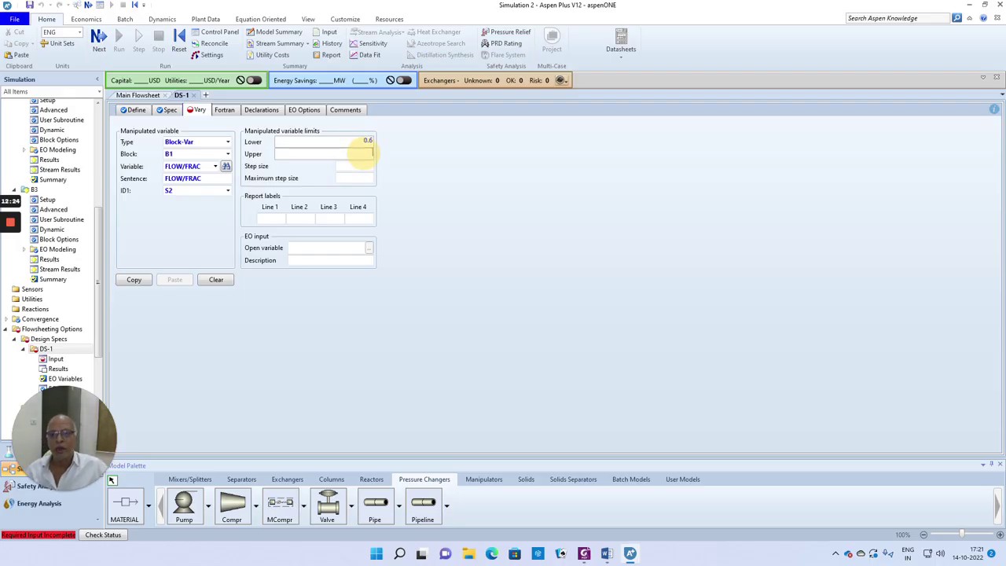
type("0.95")
left_click(462, 204)
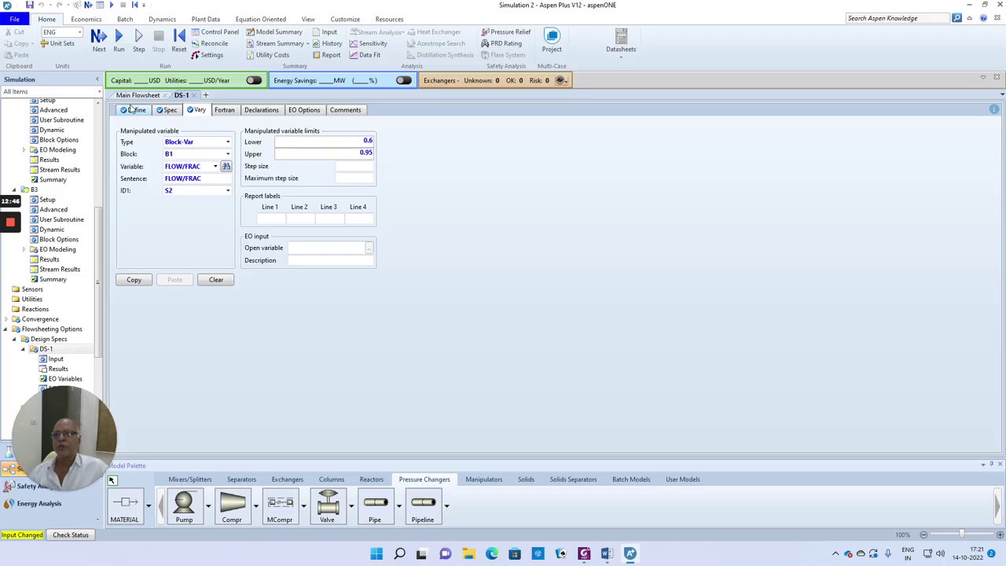
Run the simulation and check the updated flowsheet and the run messages in the Control Panel.
left_click(99, 40)
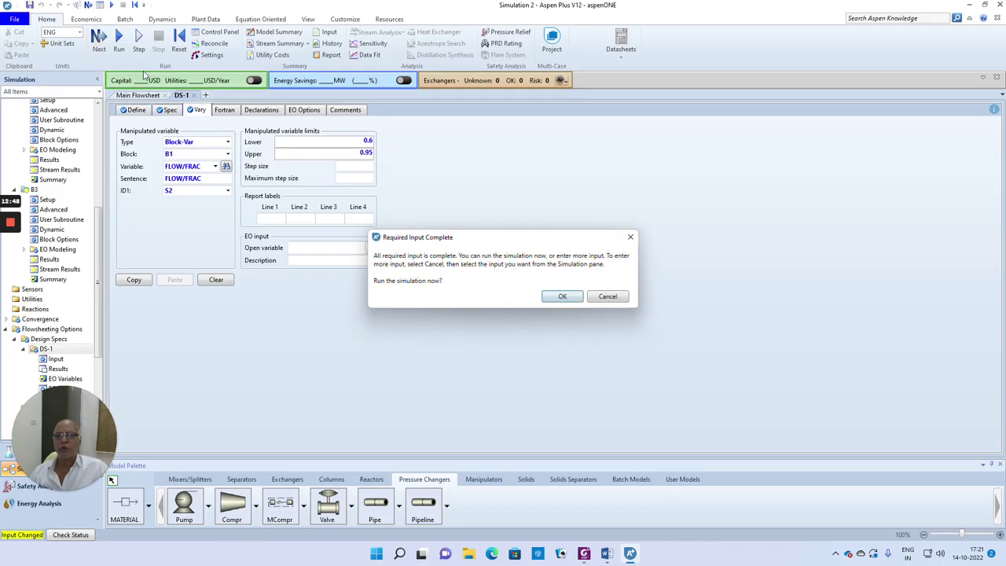
left_click(557, 297)
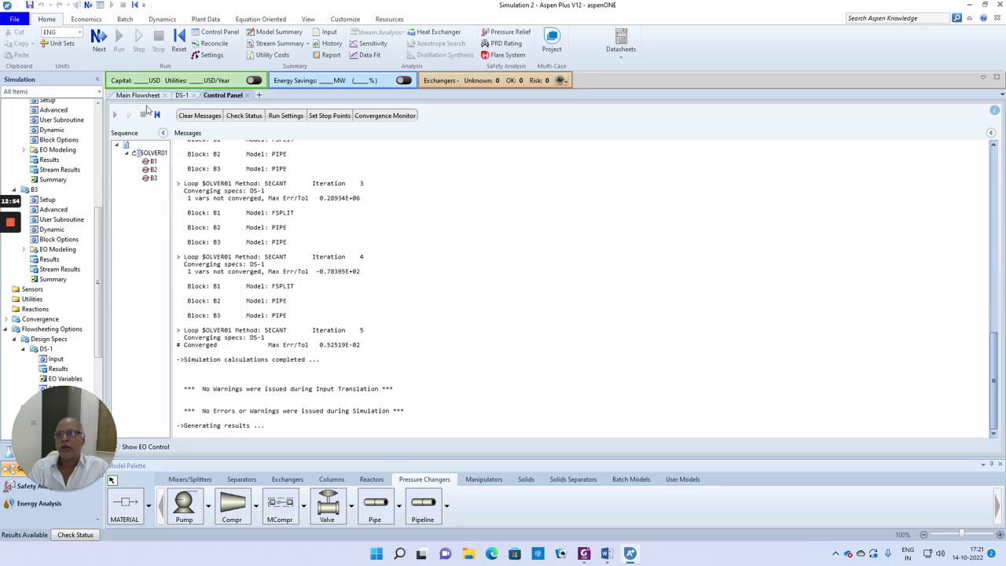
left_click(145, 96)
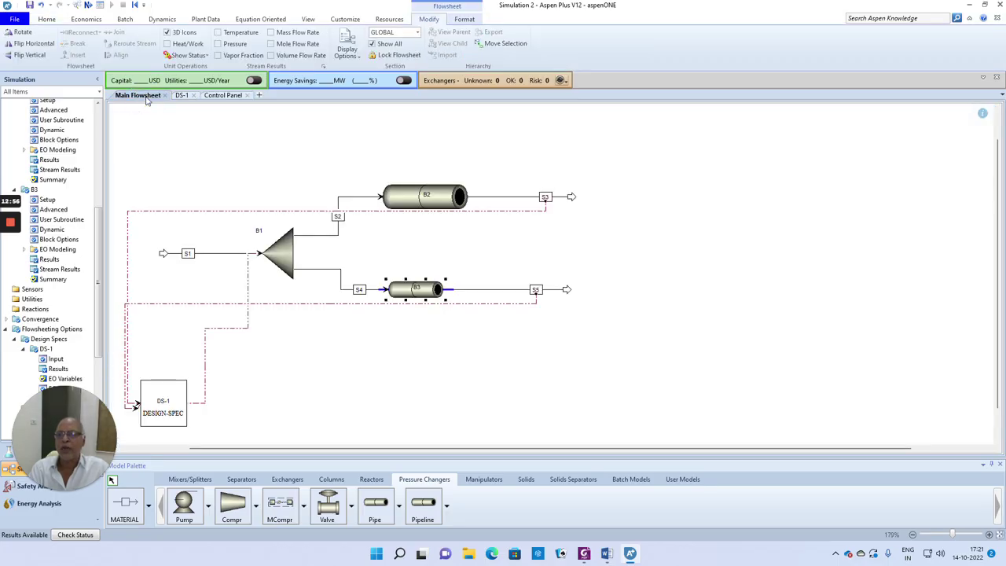
left_click(224, 95)
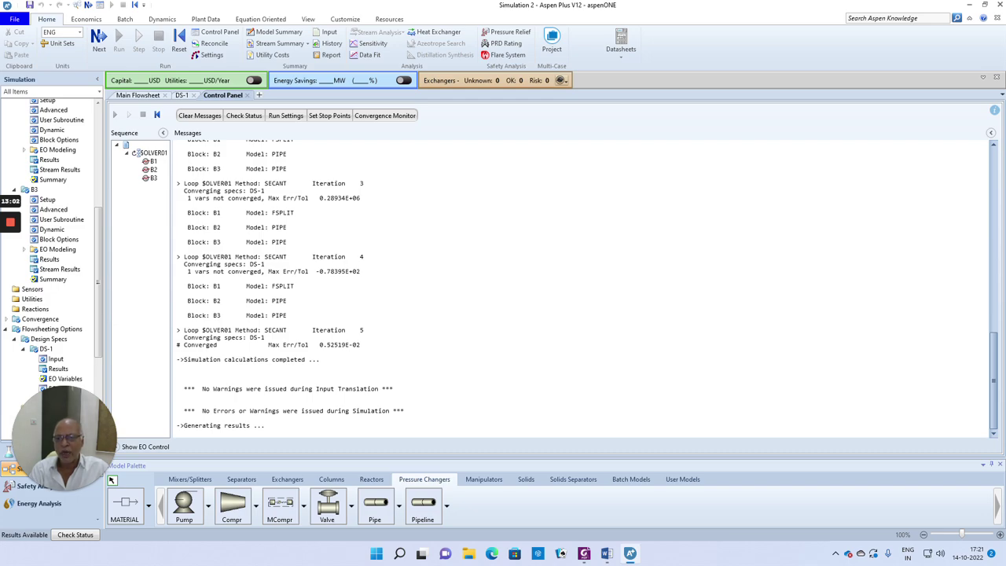
Review the DS-1 manipulated and sampled variable results and the SECANT solver iterations in the Control Panel.
left_click(58, 369)
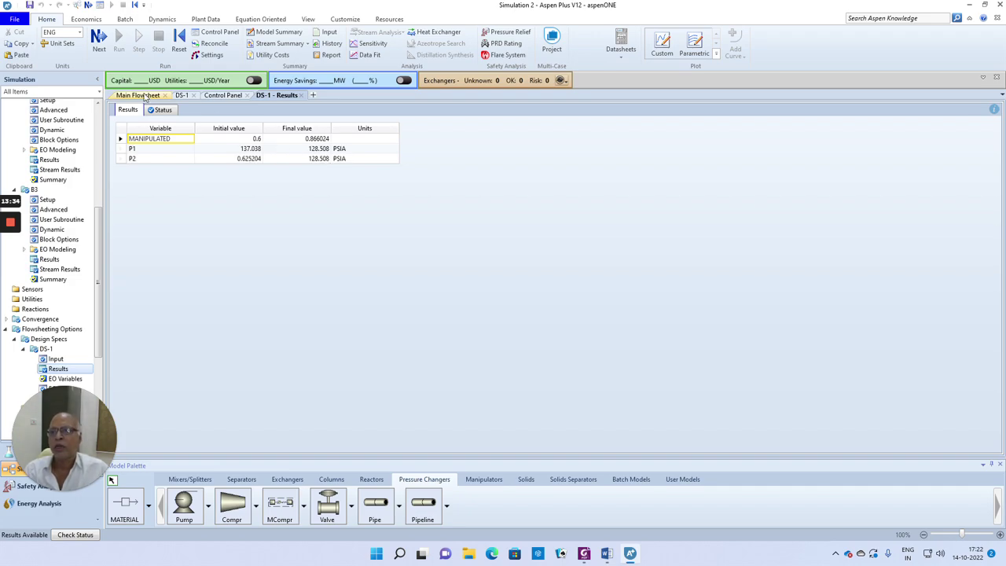
left_click(228, 95)
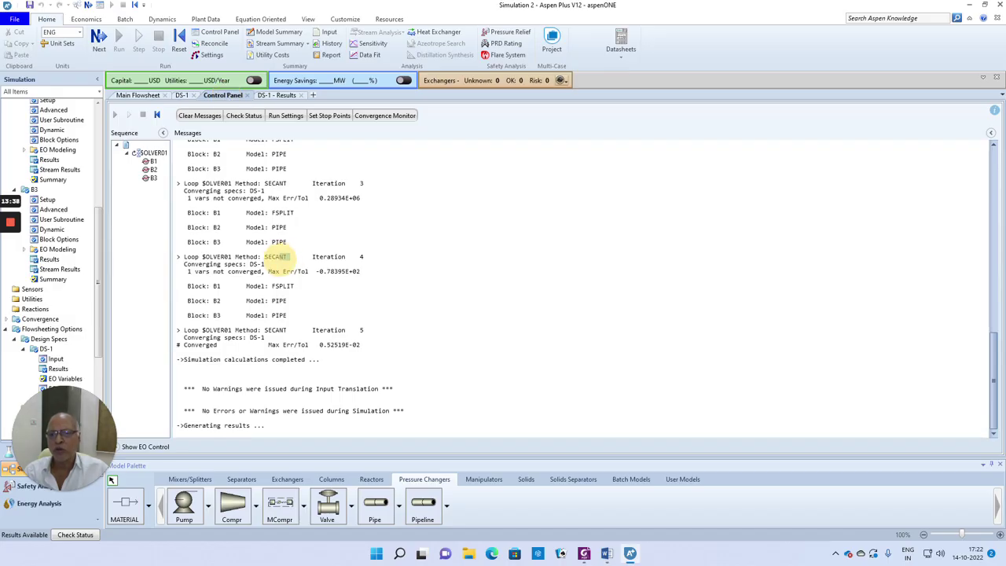
triple_click(275, 259)
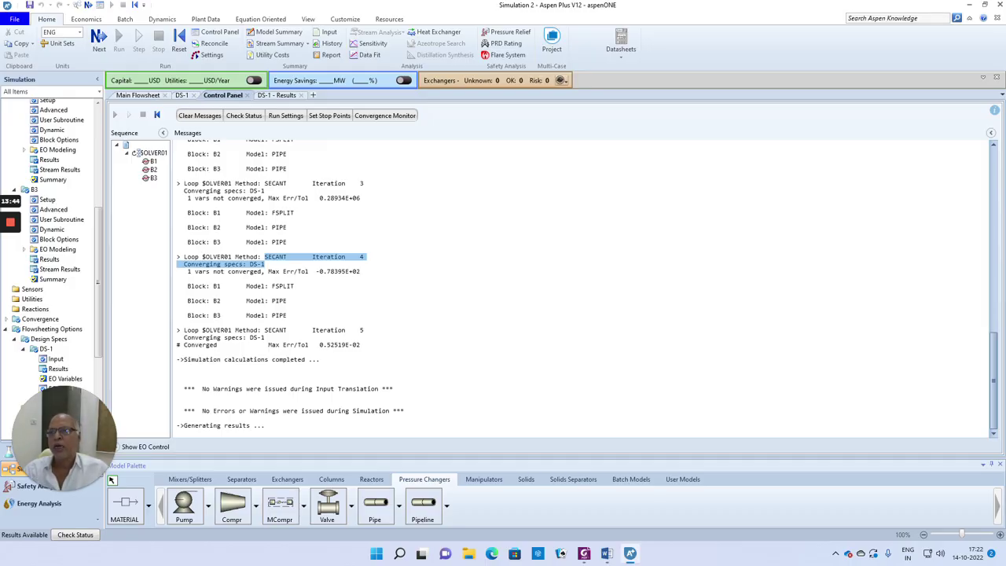
Flip the DS-1 design spec block horizontally on the main flowsheet.
left_click(139, 95)
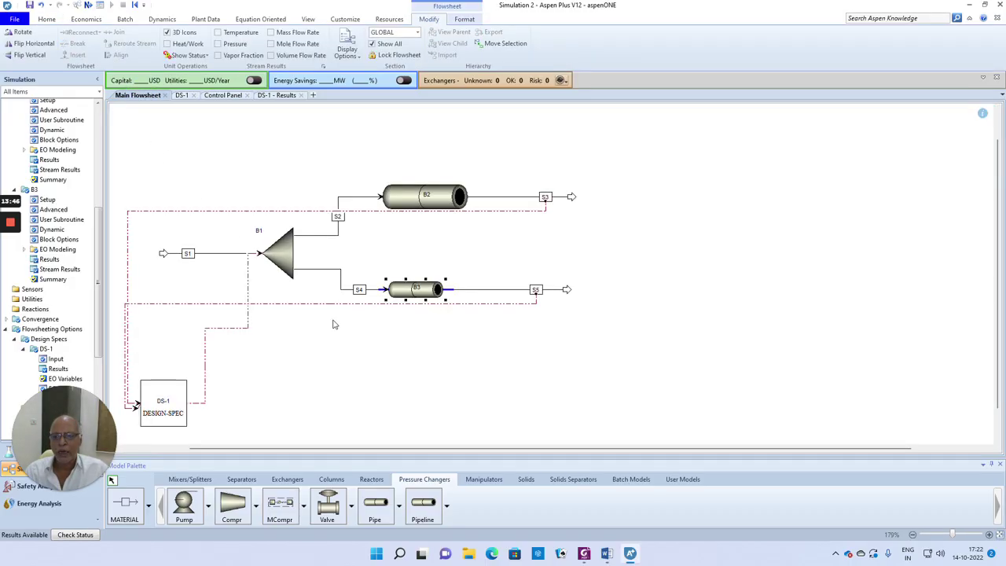
right_click(171, 393)
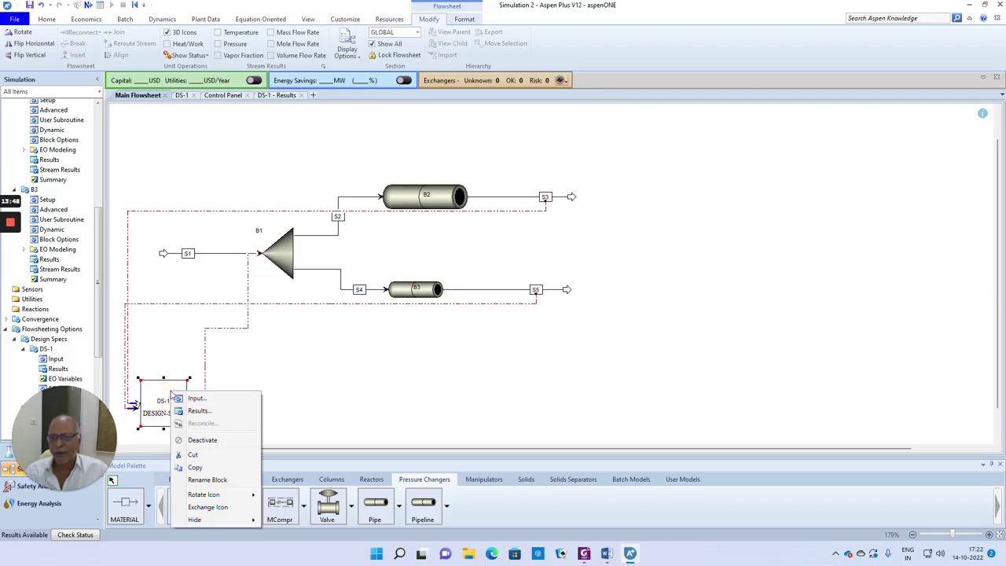
mouse_move(208, 495)
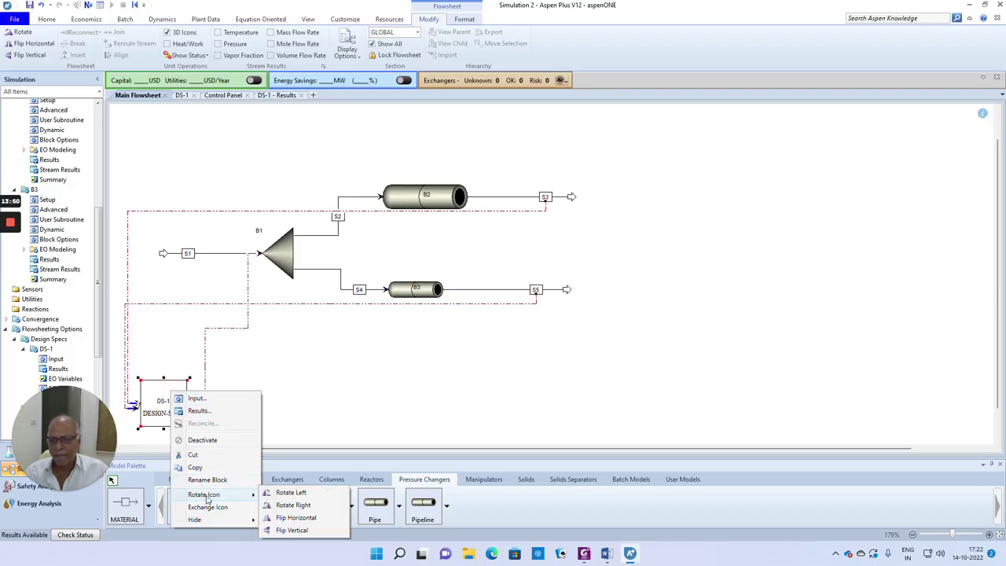
left_click(309, 518)
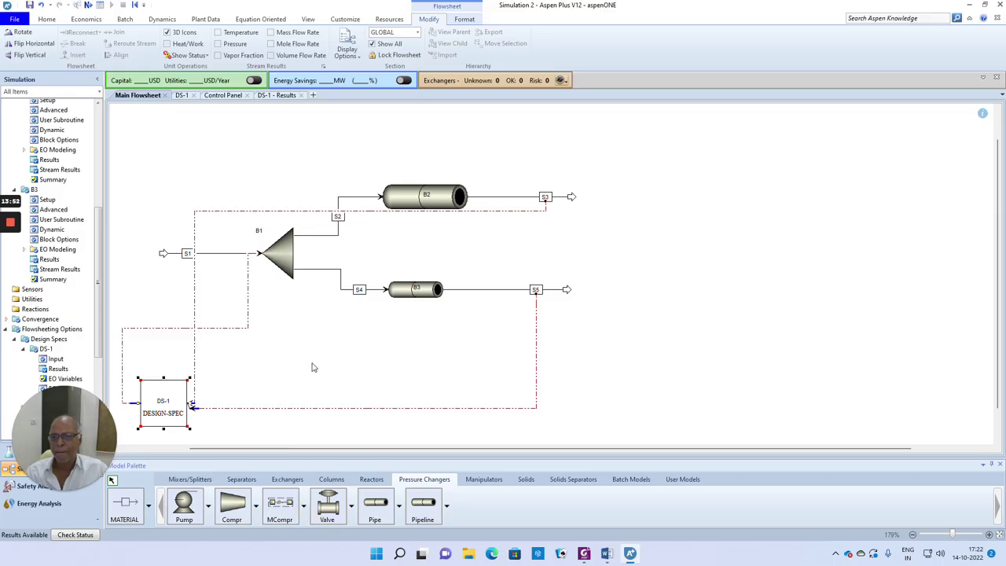
Move the DS-1 block to below pipe B3's inlet stream and reroute its line to splitter B1 directly beneath the splitter inlet.
left_click_drag(183, 396, 338, 341)
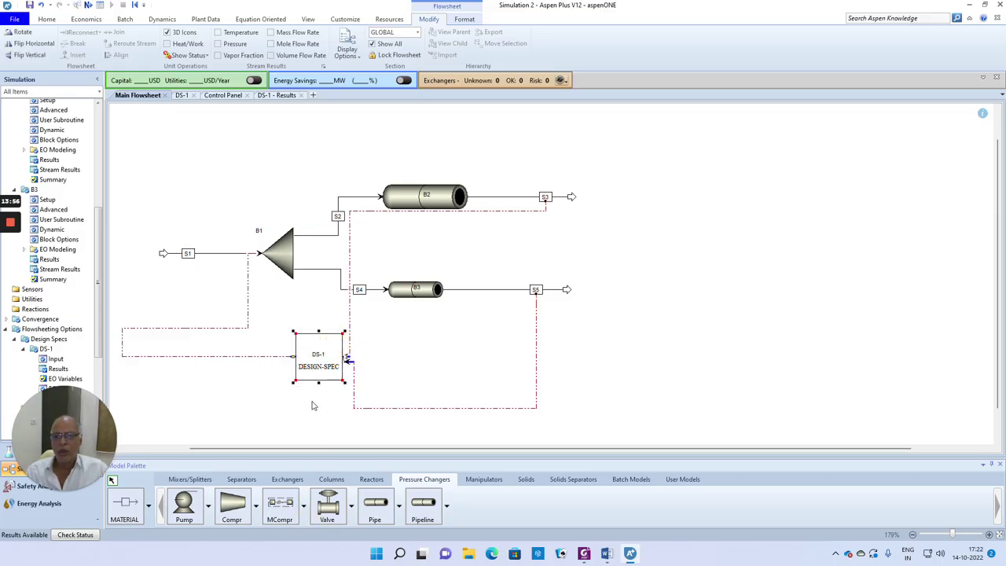
left_click(312, 404)
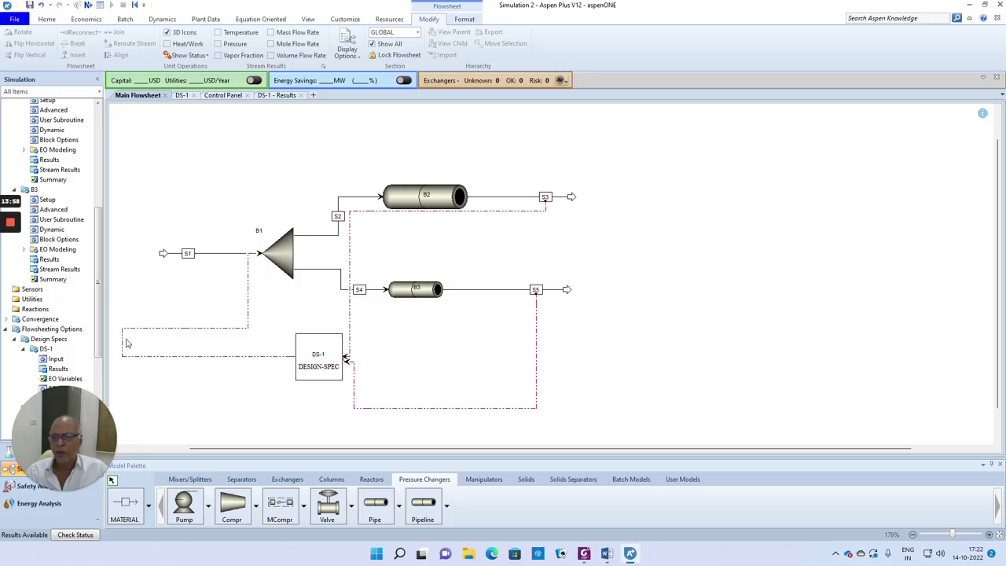
left_click_drag(123, 341, 247, 348)
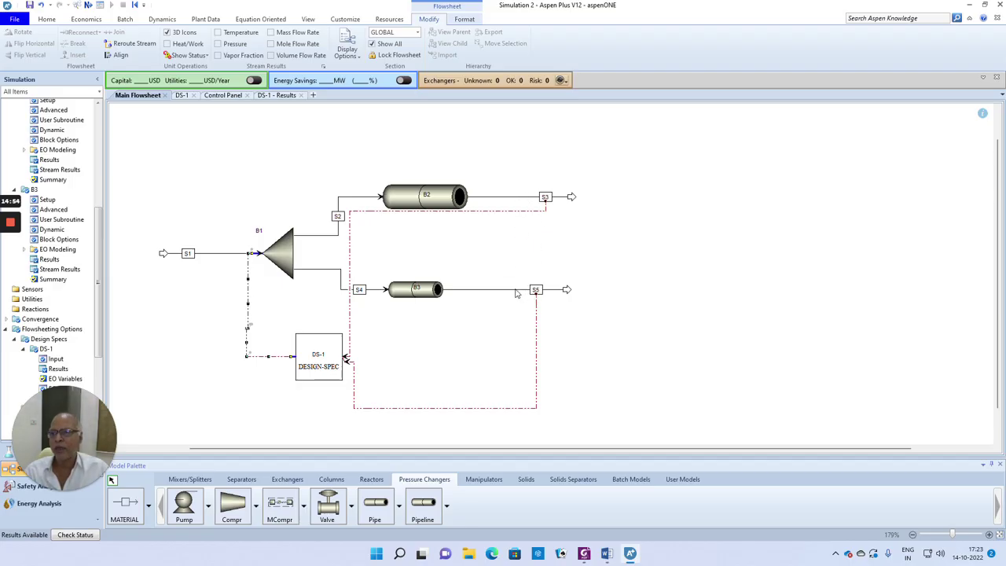
Review the DS-1 results against its manipulated variable settings and sampled variable definitions.
left_click(58, 369)
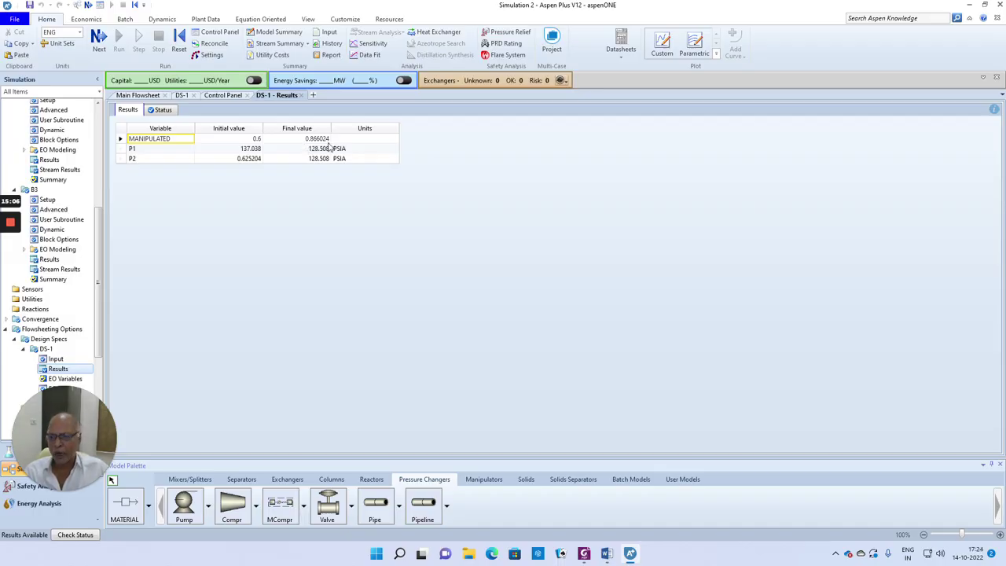
left_click(182, 96)
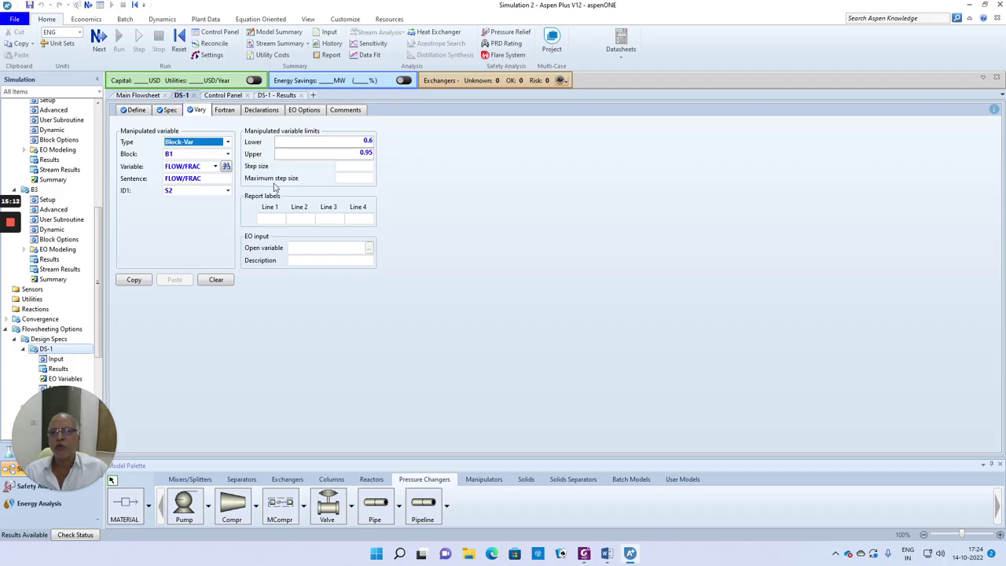
left_click(136, 110)
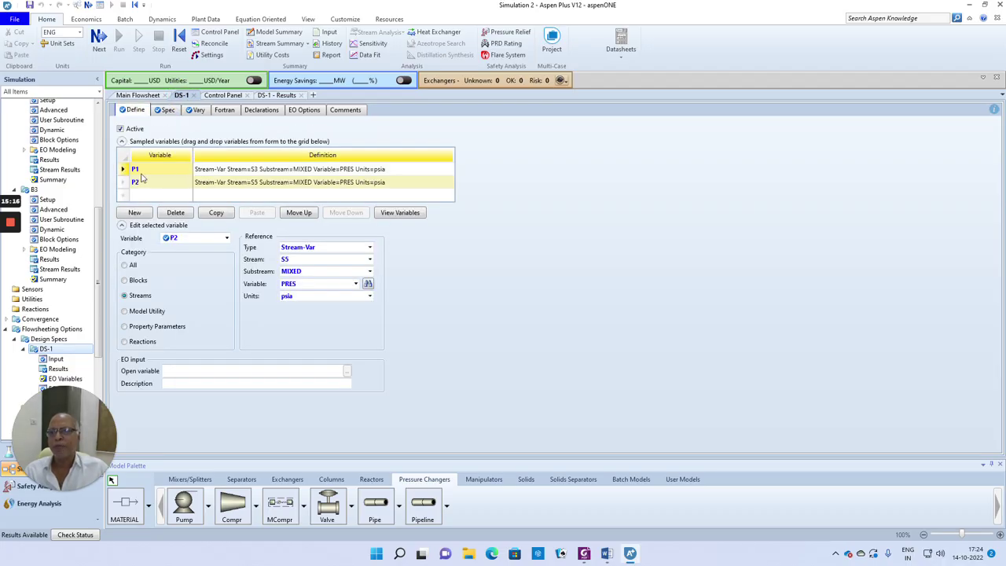